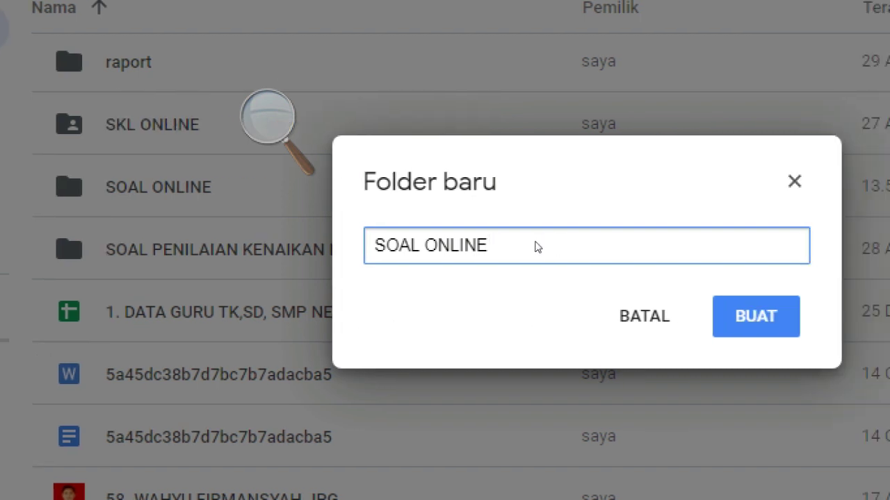
# Step: Confirm the name SOAL ONLINE to create the new folder in My Drive
pyautogui.click(756, 316)
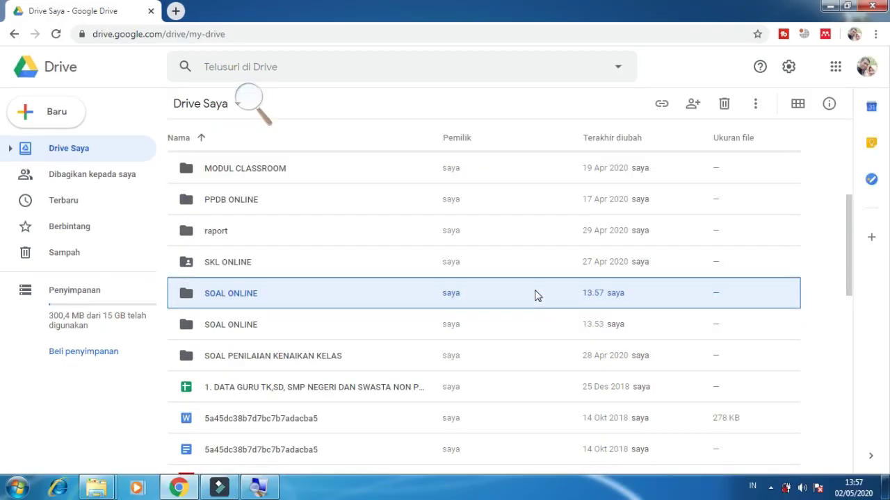
# Step: Open the SOAL ONLINE folder and create a new Google Forms form inside it
pyautogui.doubleClick(240, 300)
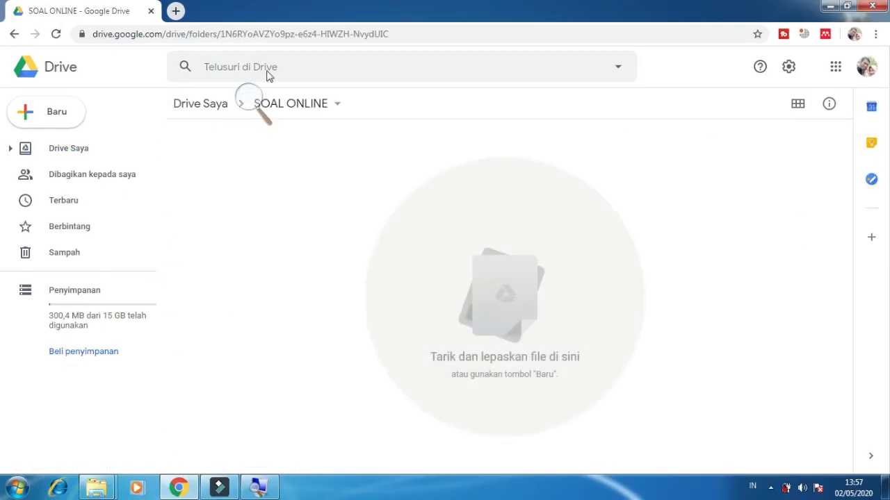
pyautogui.click(252, 100)
pyautogui.click(350, 83)
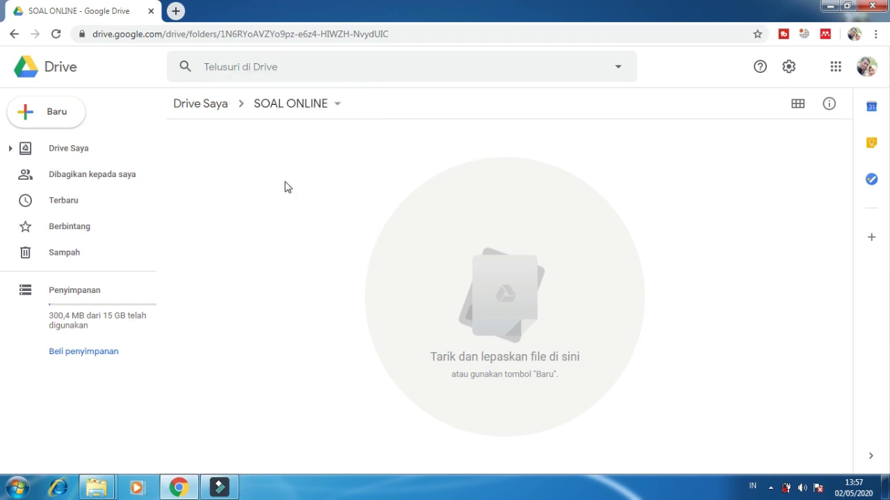
pyautogui.rightClick(280, 170)
pyautogui.click(268, 162)
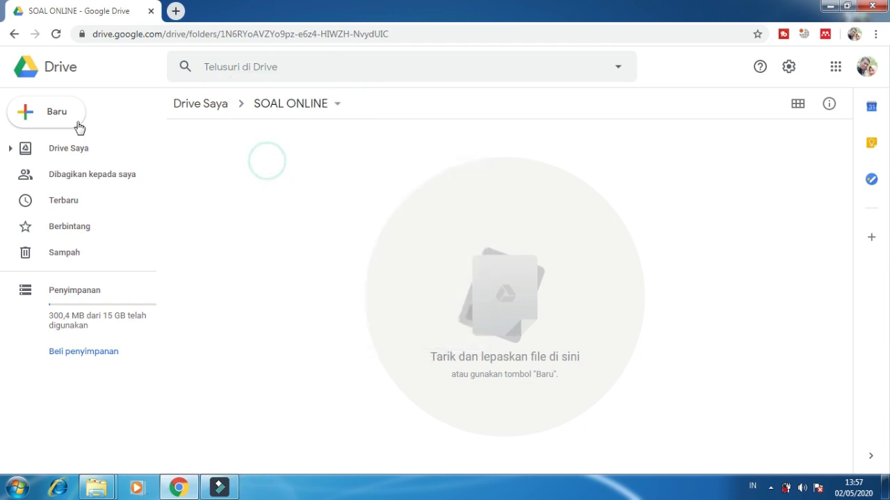
pyautogui.rightClick(243, 149)
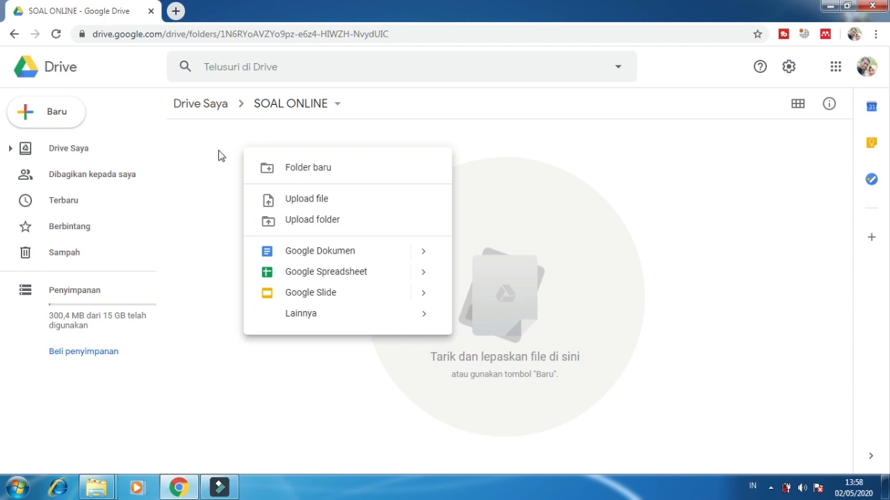
pyautogui.moveTo(290, 323)
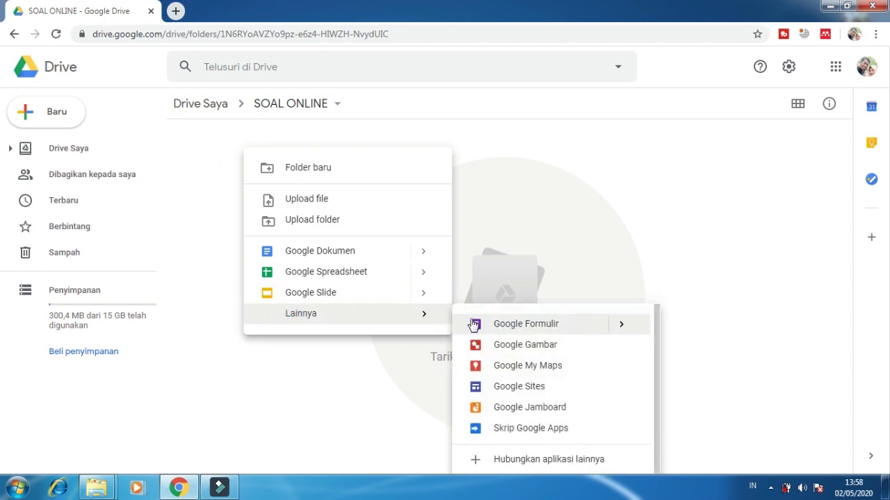
pyautogui.click(512, 331)
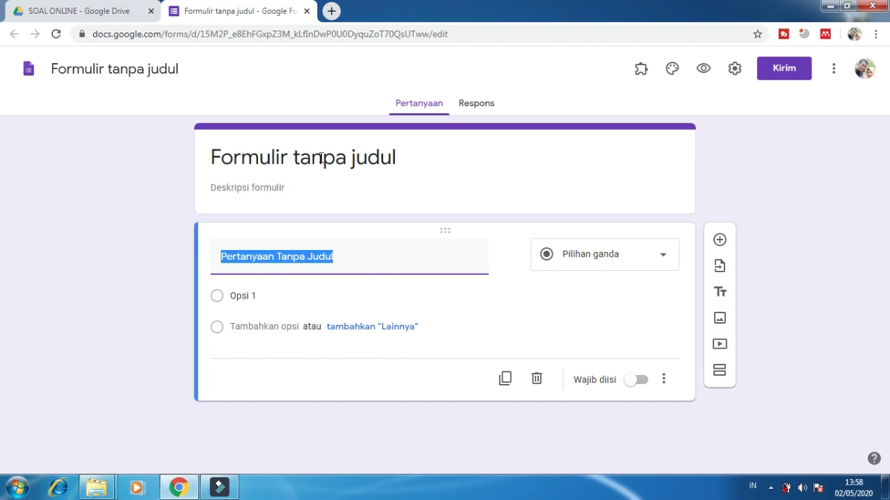
# Step: Title the form 'PENILAIAN KENAIKAN KELAS (PKK)' with description 'TAHUN PELAJARAN 2019/2020'
pyautogui.click(352, 159)
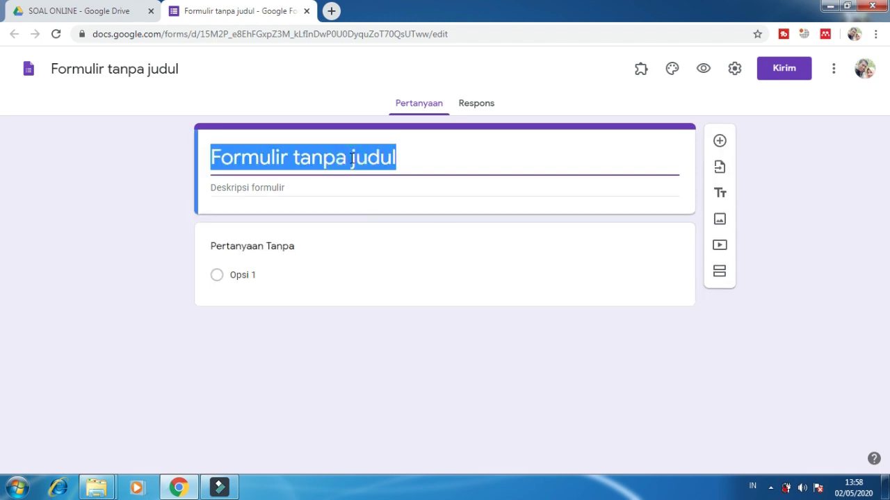
pyautogui.write('PENILAIAN KENAIKAN')
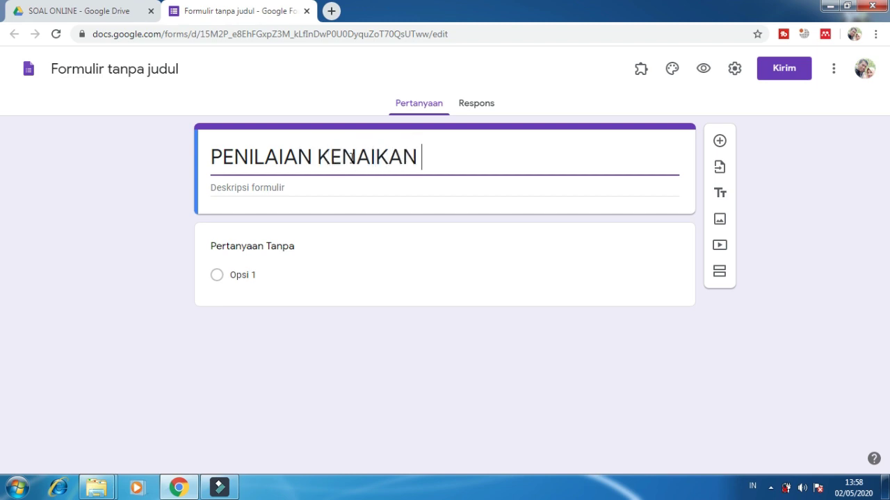
pyautogui.write(' KELAS')
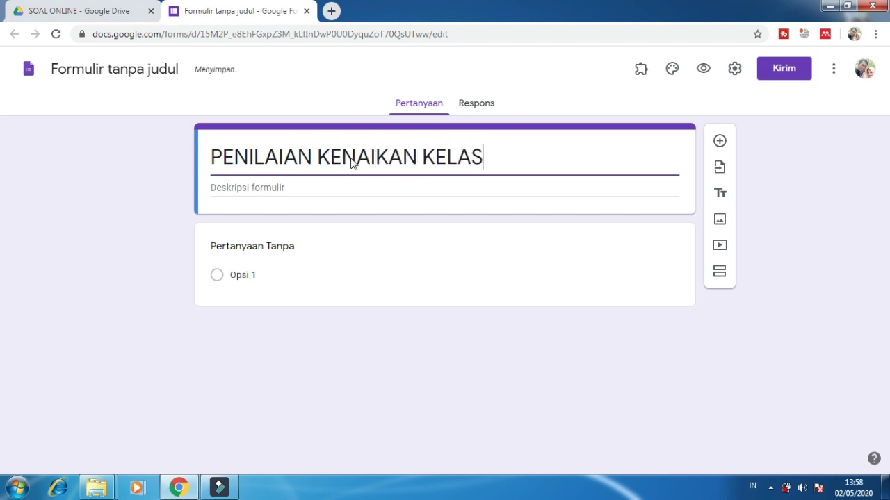
pyautogui.write(' (PKK)')
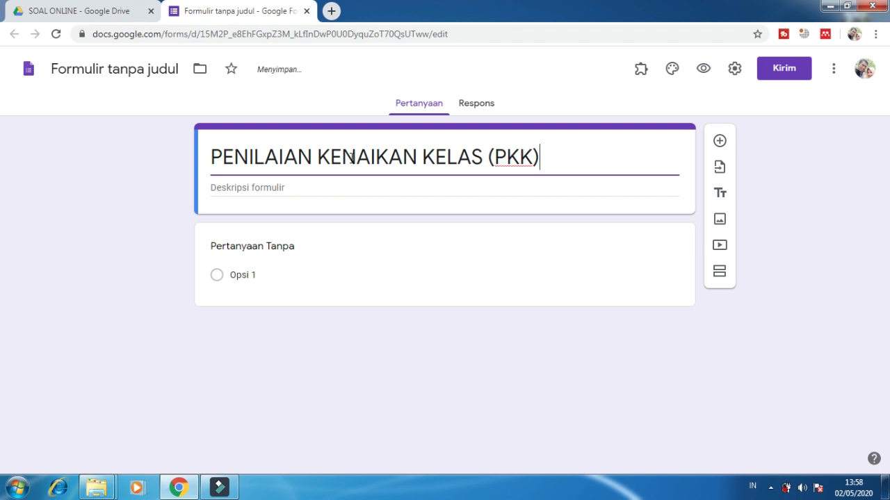
pyautogui.click(227, 189)
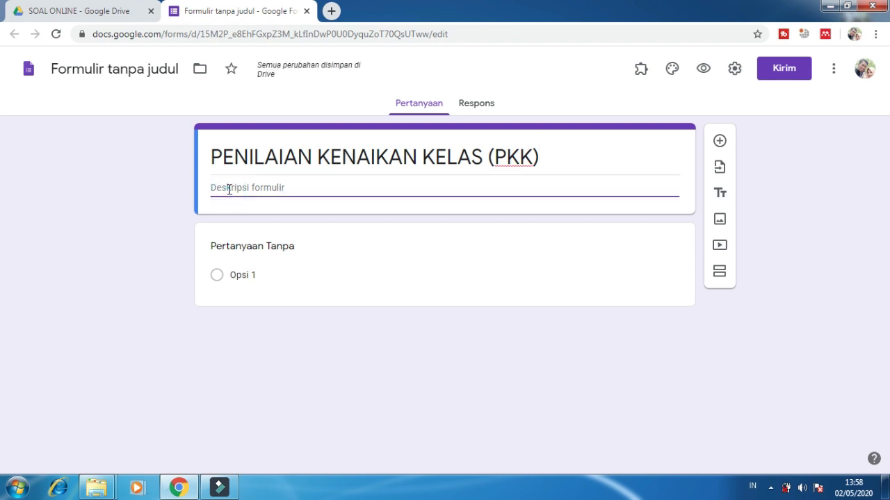
pyautogui.write('TAHUN PELAJA')
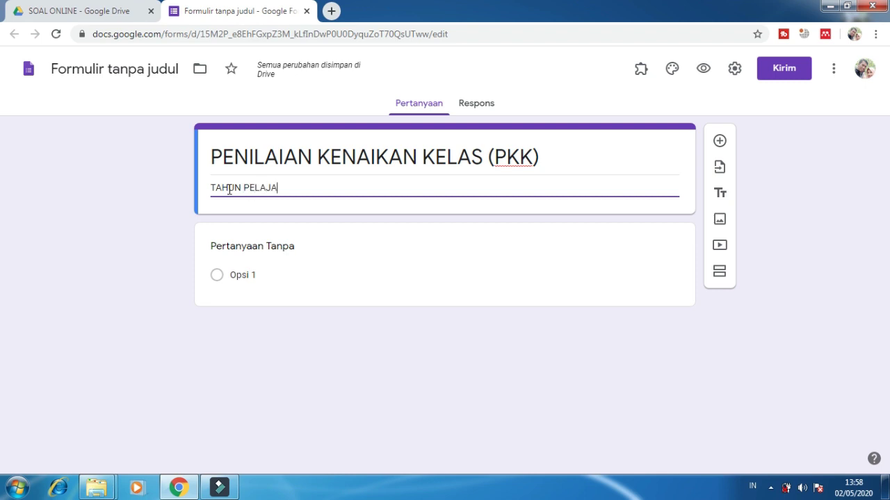
pyautogui.write('RAN 2019/2020')
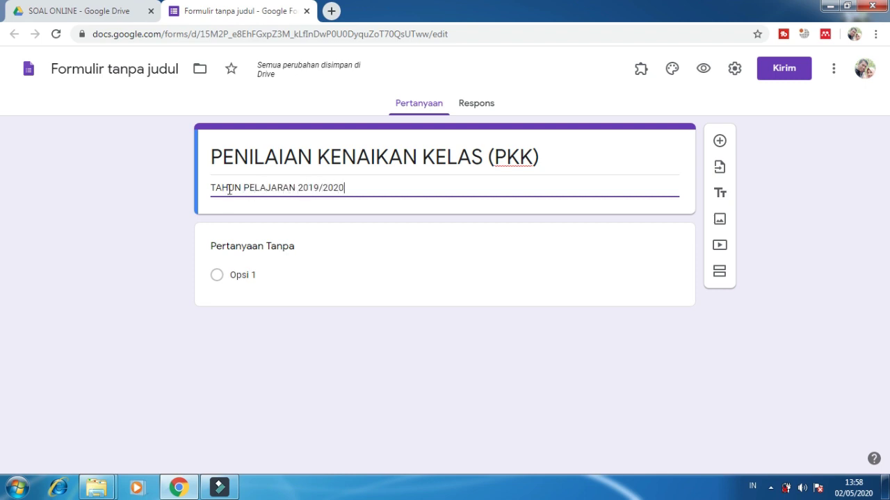
pyautogui.click(139, 180)
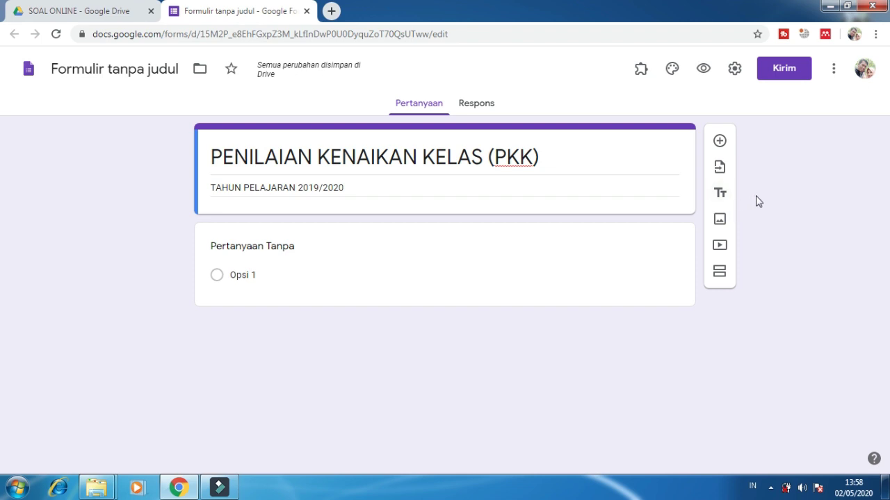
# Step: Add a KELAS 5 section listing MATERI TEMA 1 (SISTEM ORGAN TUBUH), WAKTU 07.00 sd 09.00 WIB, KELAS 5A
pyautogui.click(720, 192)
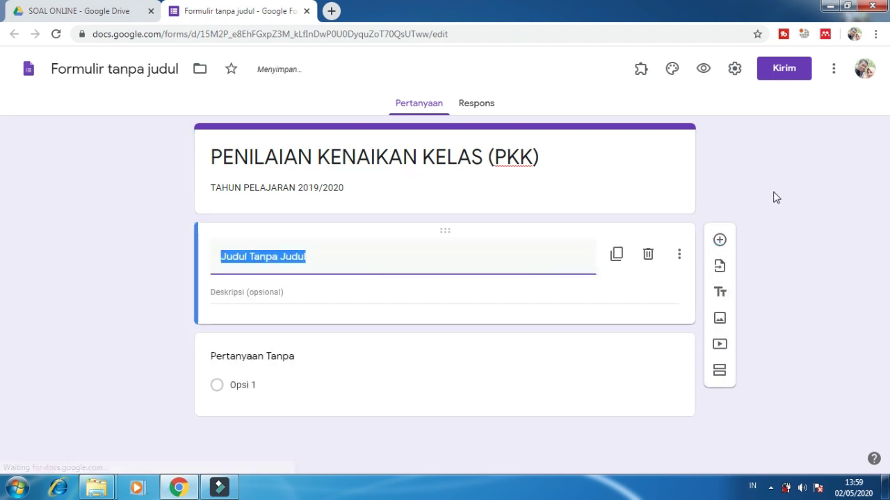
pyautogui.write('KELAS 5')
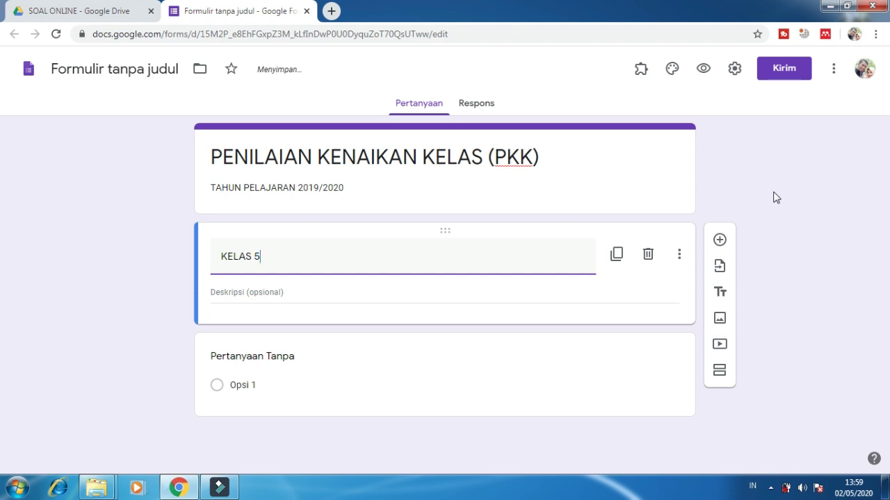
pyautogui.click(324, 291)
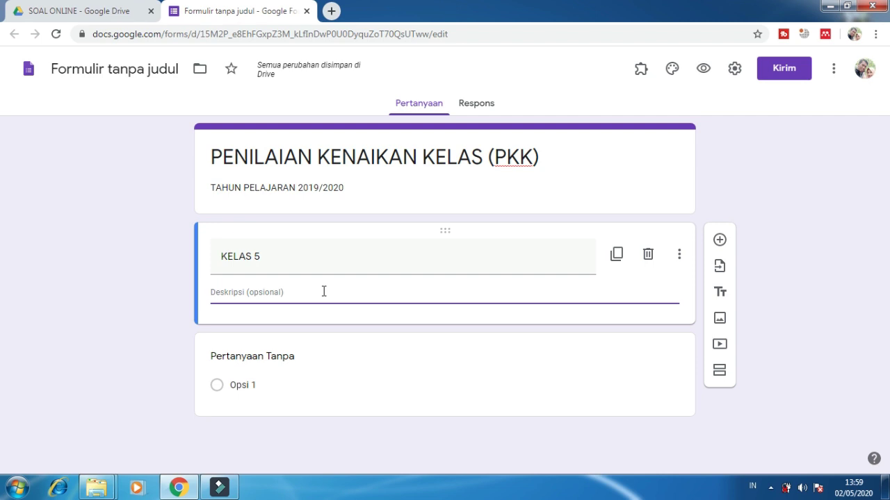
pyautogui.write('MA')
pyautogui.press('BackSpace')
pyautogui.press('BackSpace')
pyautogui.write('MATERI')
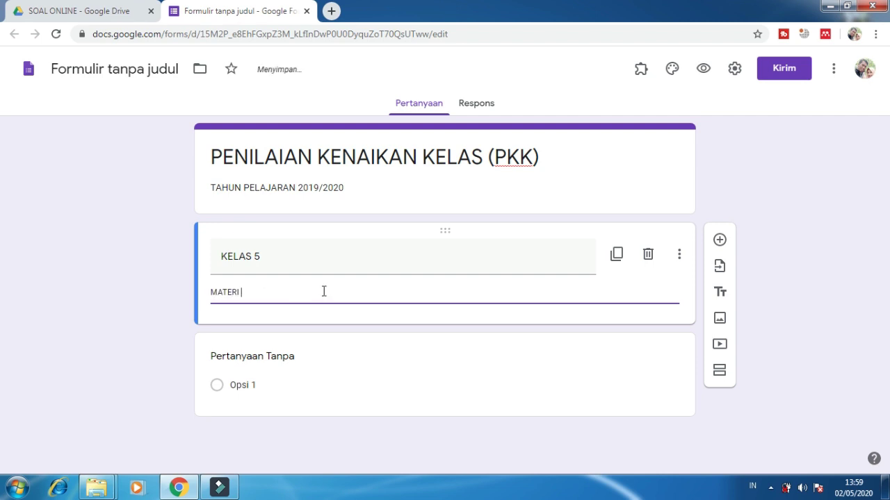
pyautogui.write(' : TEMA 1 (SISTEM ORGAN TUBUH)')
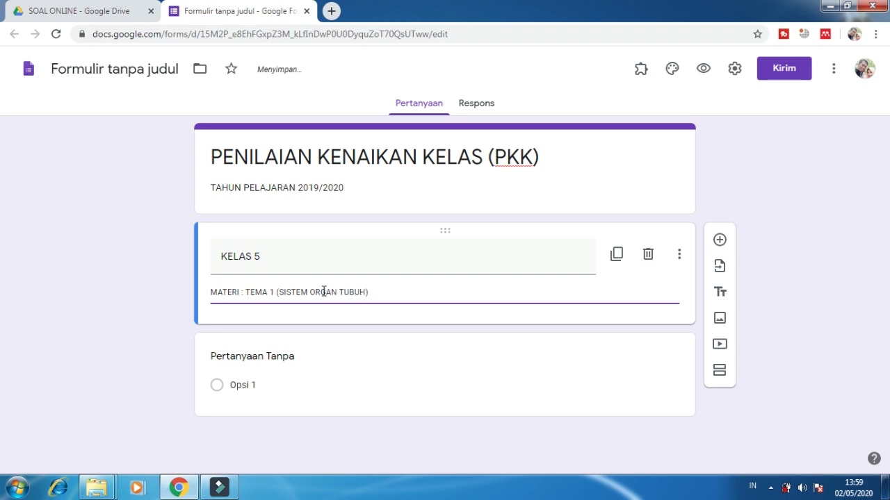
pyautogui.press('Return')
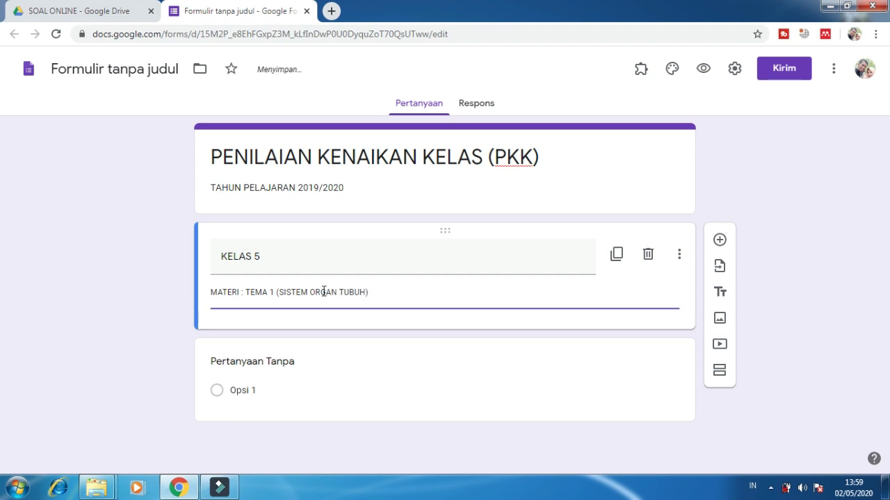
pyautogui.write('WAKTU : ')
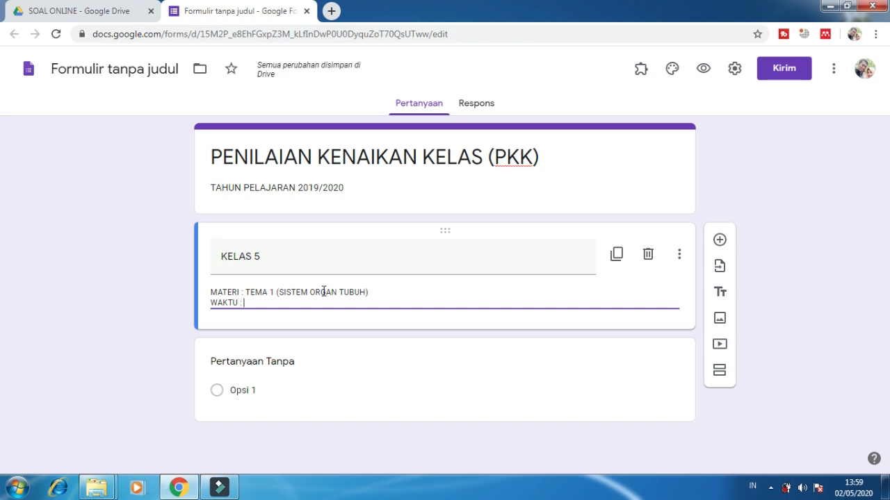
pyautogui.write('07.00 sd 09.00')
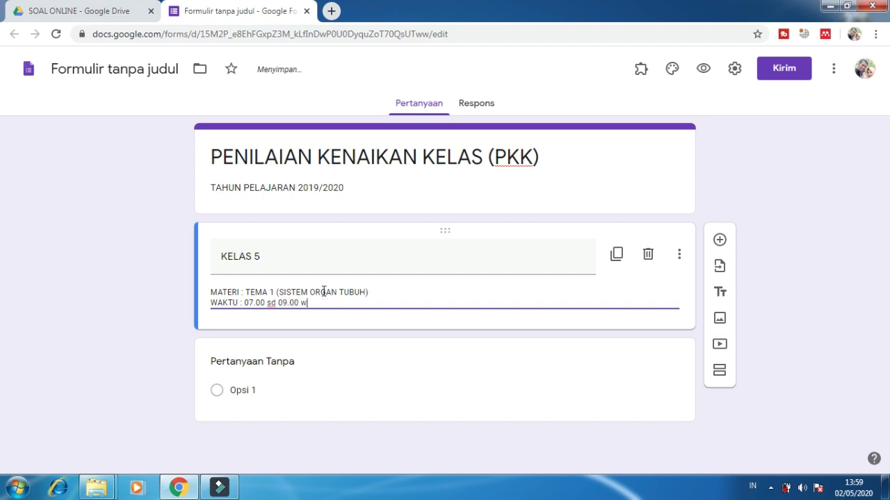
pyautogui.write(' w')
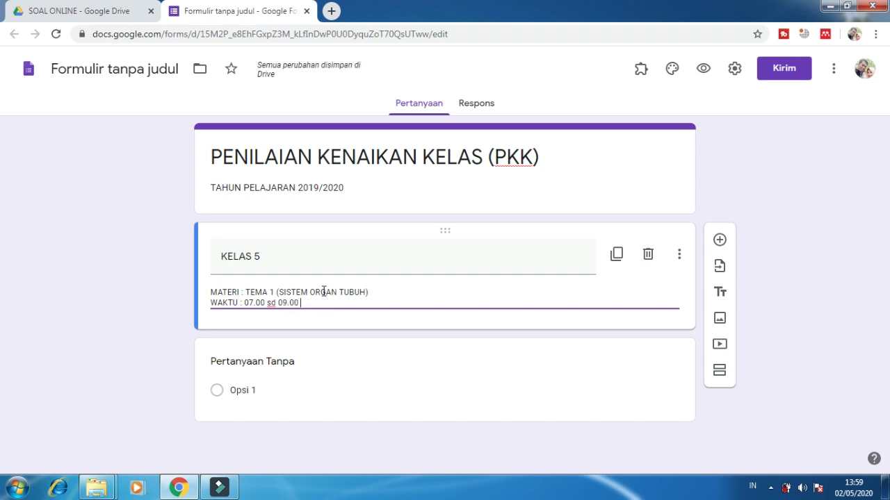
pyautogui.write('wib')
pyautogui.write('WIB')
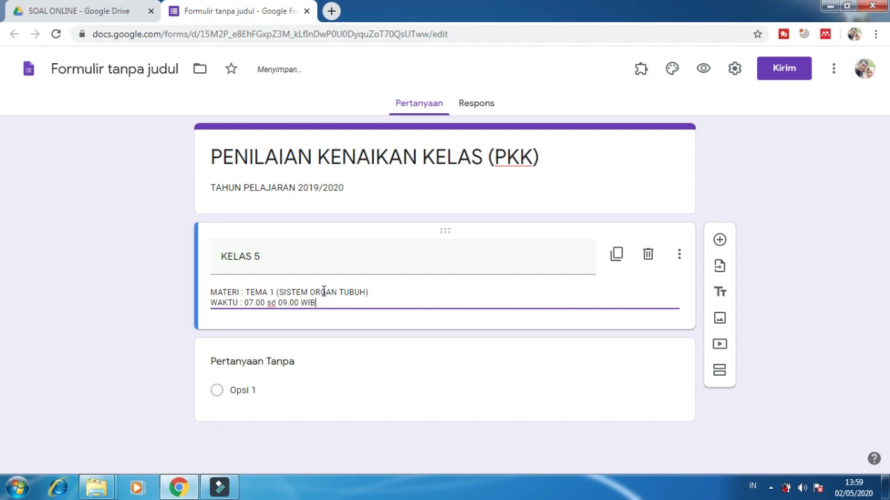
pyautogui.press('Return')
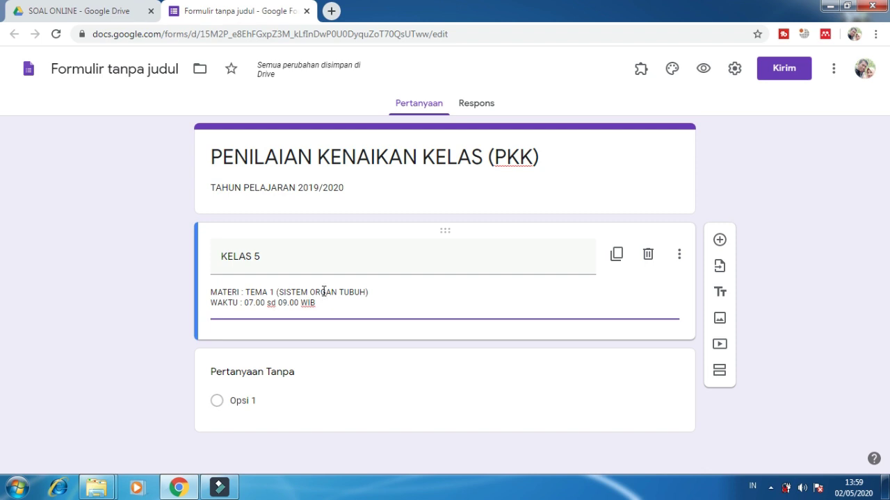
pyautogui.write('KELAS : 5A')
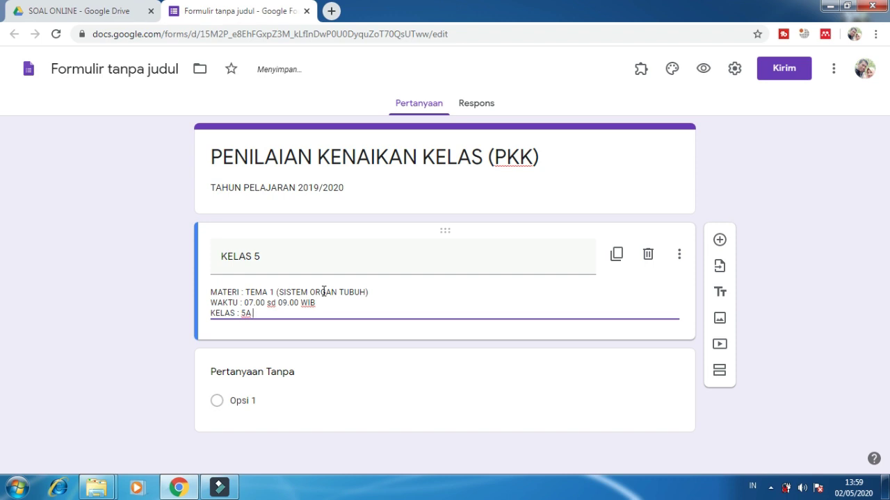
pyautogui.click(755, 160)
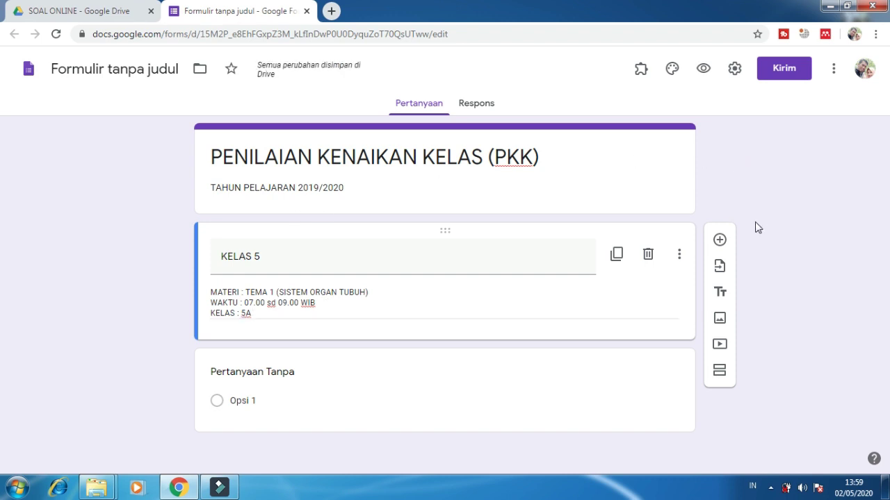
# Step: Add a PETUNJUK PENGERJAAN SOAL section whose first instruction is to pray before working the questions
pyautogui.click(720, 292)
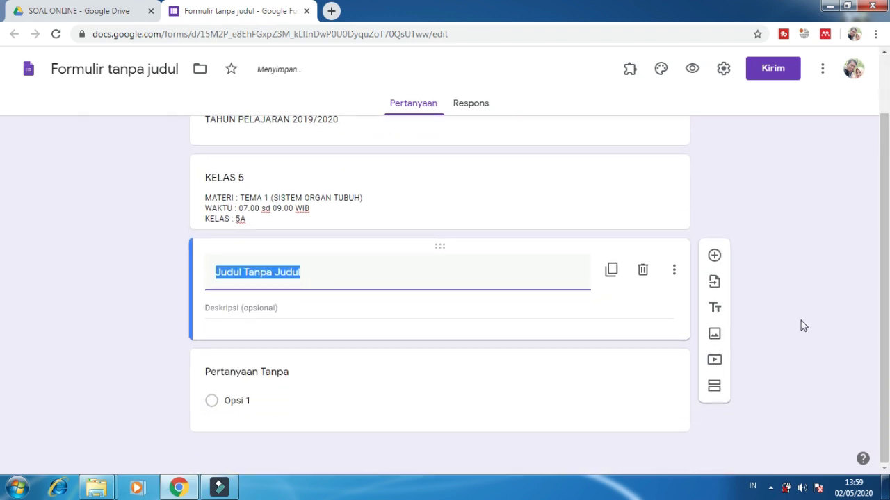
pyautogui.write('PETUNJUK ')
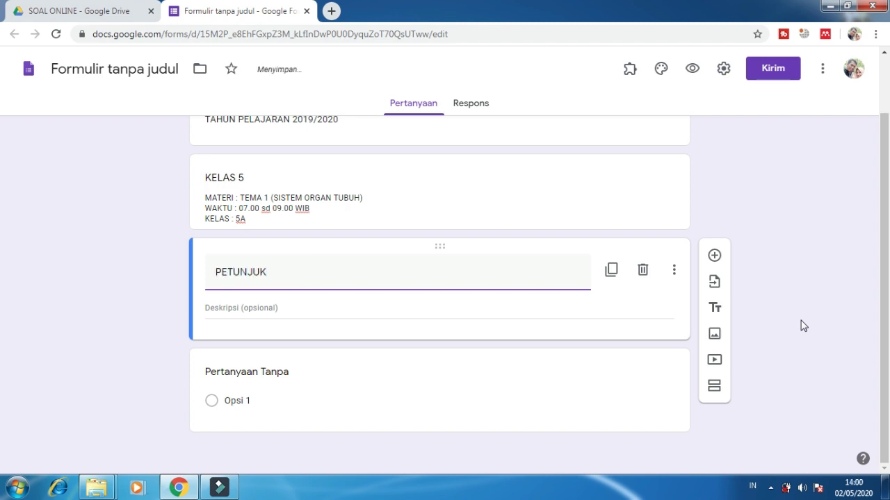
pyautogui.write('PENGERJAAN SOAL')
pyautogui.press('Tab')
pyautogui.press('Tab')
pyautogui.press('Tab')
pyautogui.press('Tab')
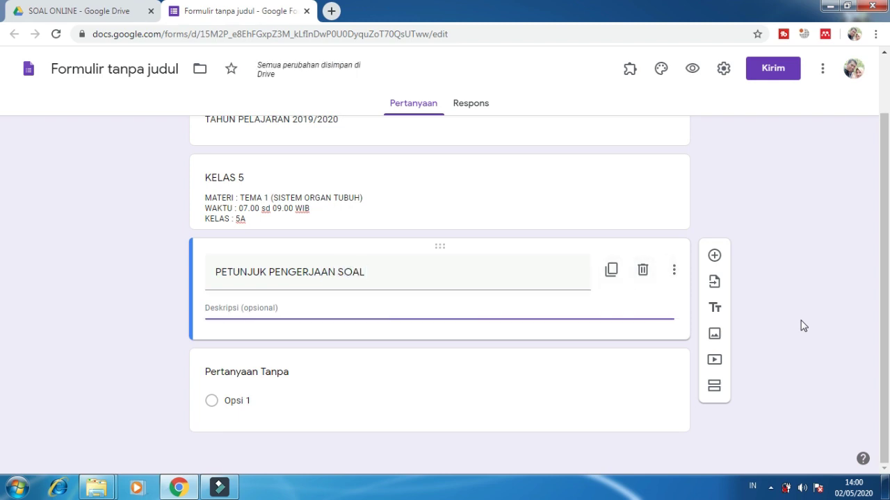
pyautogui.click(254, 311)
pyautogui.write('1. Berdoa ')
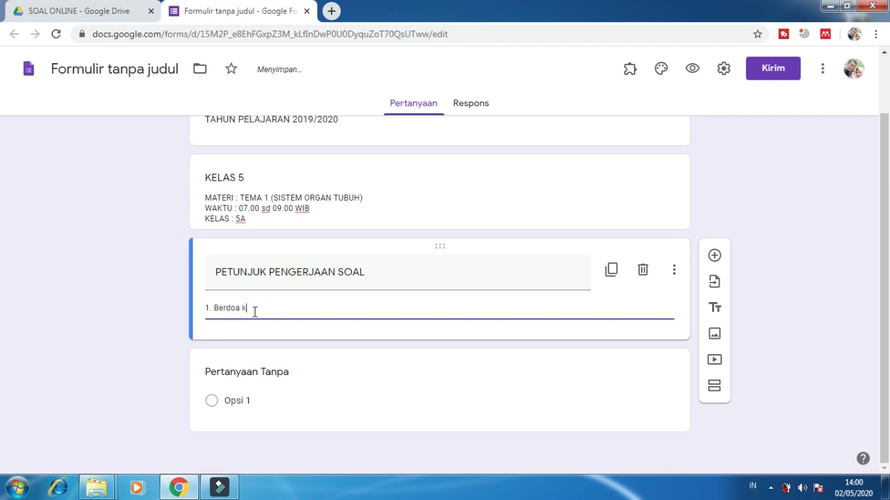
pyautogui.write('ke pada')
pyautogui.press('BackSpace')
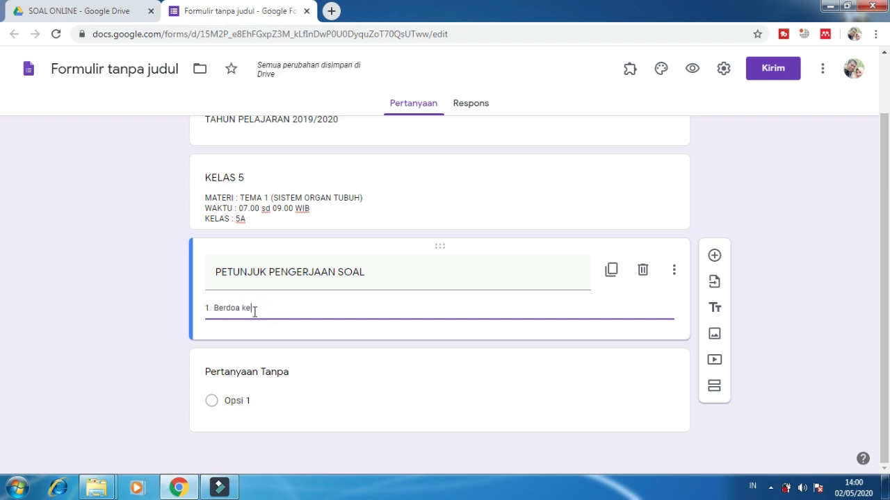
pyautogui.write('dulu kepada Tuhan YM')
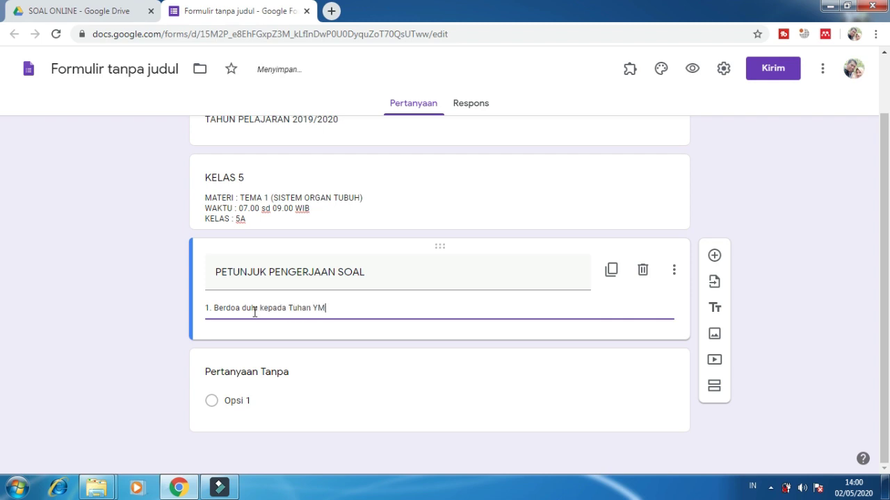
pyautogui.write('E Sebelum melakukan soal')
pyautogui.press('BackSpace')
pyautogui.press('BackSpace')
pyautogui.press('BackSpace')
pyautogui.press('BackSpace')
pyautogui.press('BackSpace')
pyautogui.press('BackSpace')
pyautogui.press('BackSpace')
pyautogui.press('BackSpace')
pyautogui.press('BackSpace')
pyautogui.press('BackSpace')
pyautogui.press('BackSpace')
pyautogui.write('ngerjakan soal')
# Step: Add instruction 2 'dilarang membuka materi' and instruction 3 'kerjakan soal yang mudah terlebih dahulu'
pyautogui.press('Return')
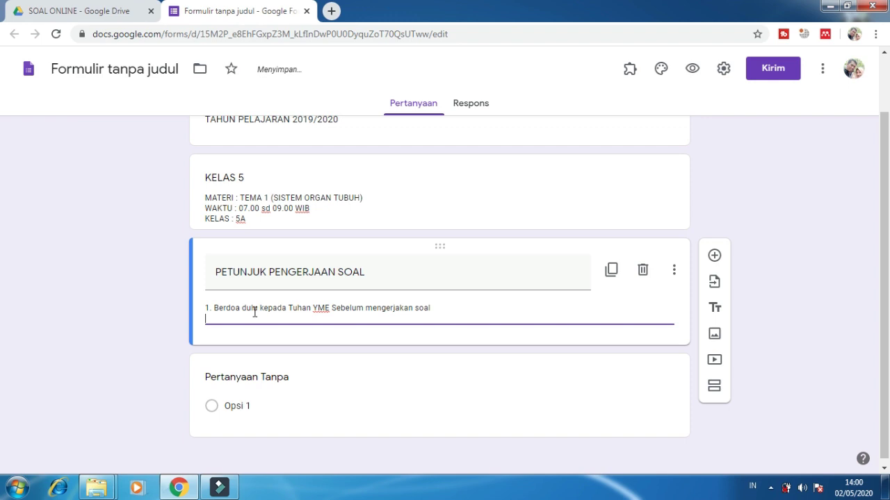
pyautogui.write('2. dilarang')
pyautogui.press('BackSpace')
pyautogui.press('BackSpace')
pyautogui.press('BackSpace')
pyautogui.press('BackSpace')
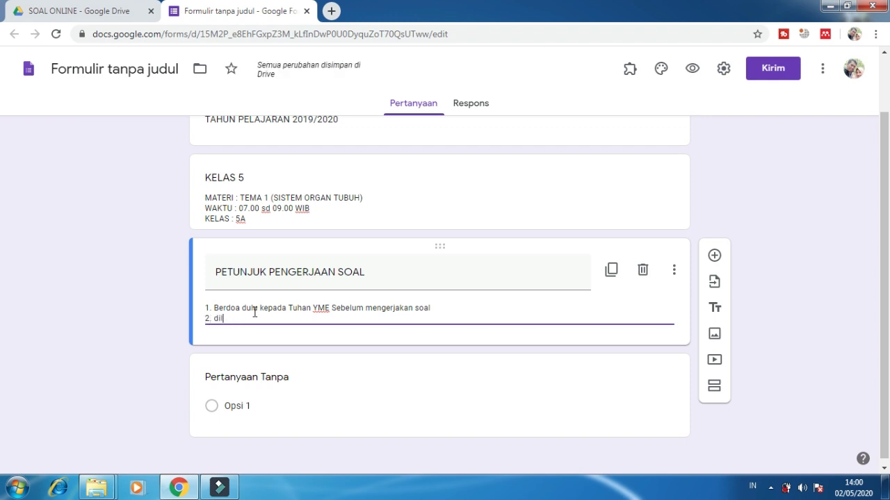
pyautogui.write('ilarang membuka')
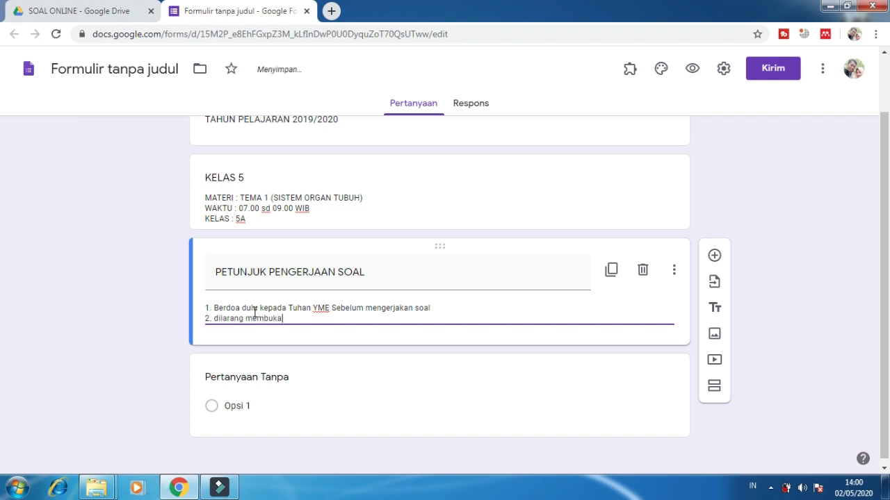
pyautogui.write(' materi')
pyautogui.press('Return')
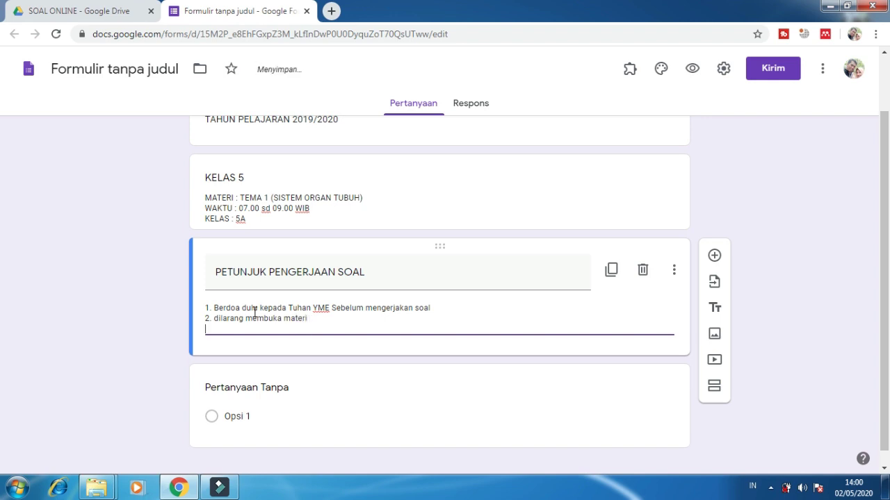
pyautogui.write('3. kerjakan ')
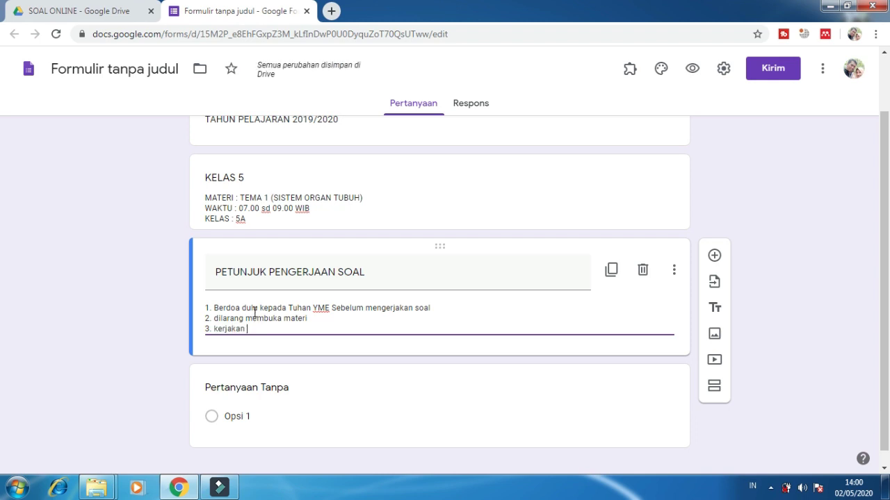
pyautogui.write('soal yang mudhah terlebih dahulu')
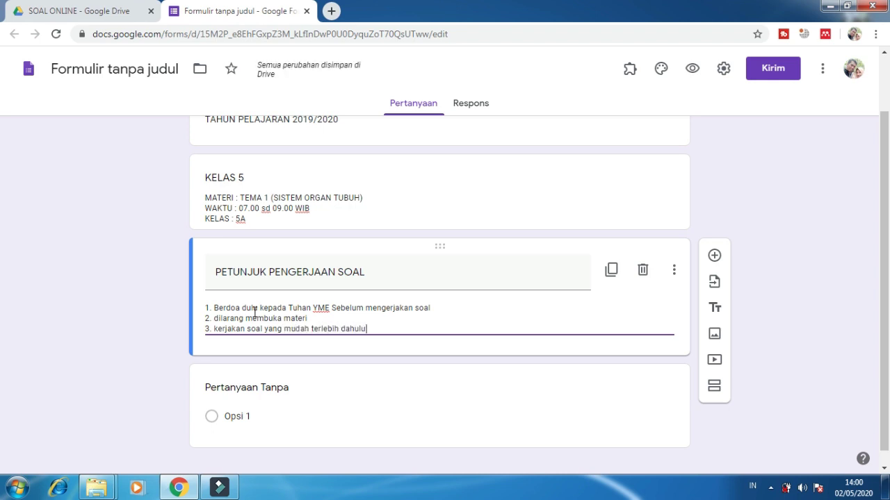
pyautogui.click(96, 307)
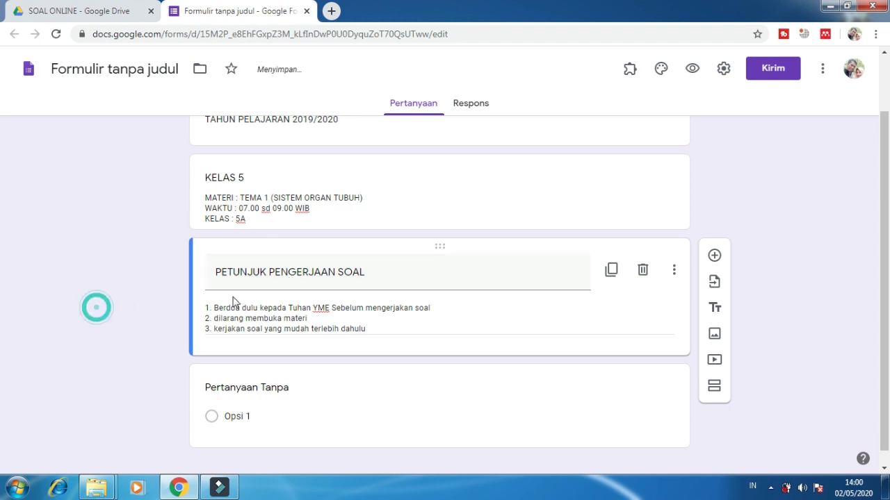
# Step: Title the first question NAMA LENGKAP and make it required
pyautogui.scroll(1, 396, 342)
pyautogui.scroll(-1, 398, 344)
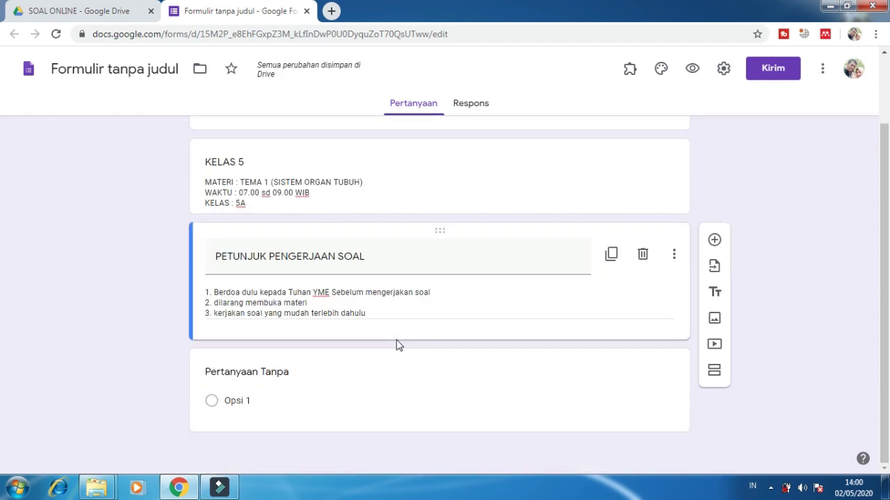
pyautogui.click(252, 375)
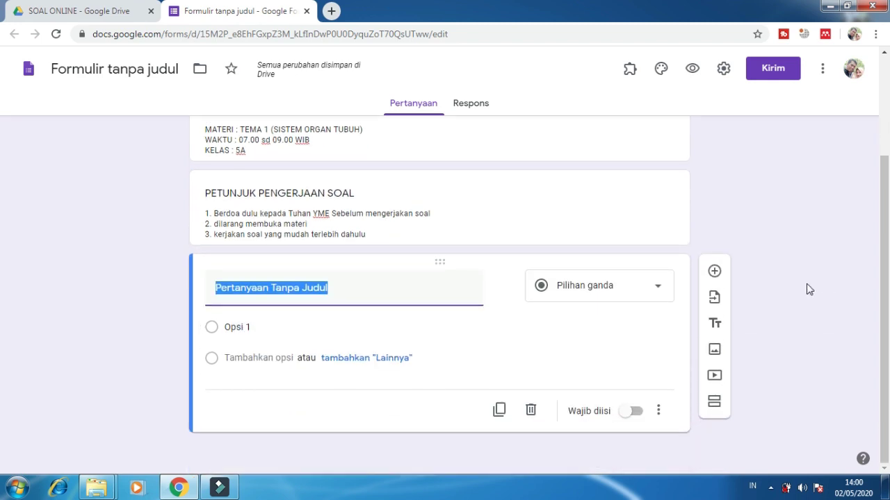
pyautogui.click(807, 285)
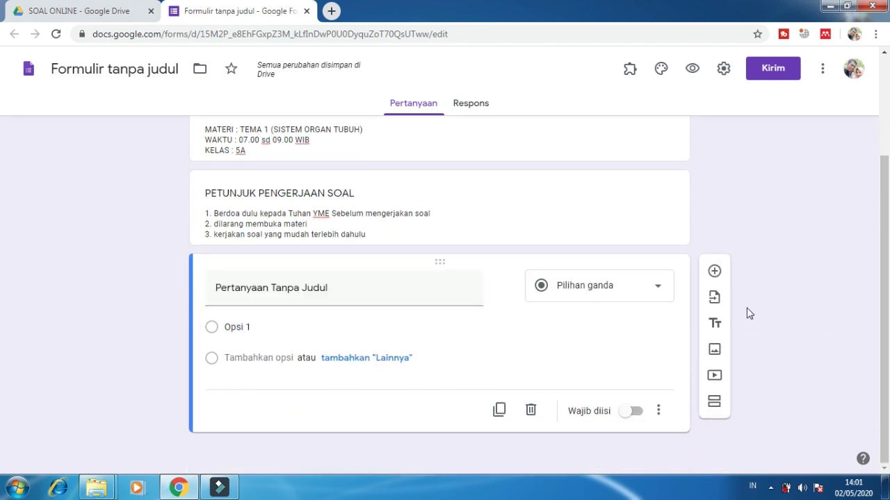
pyautogui.click(298, 287)
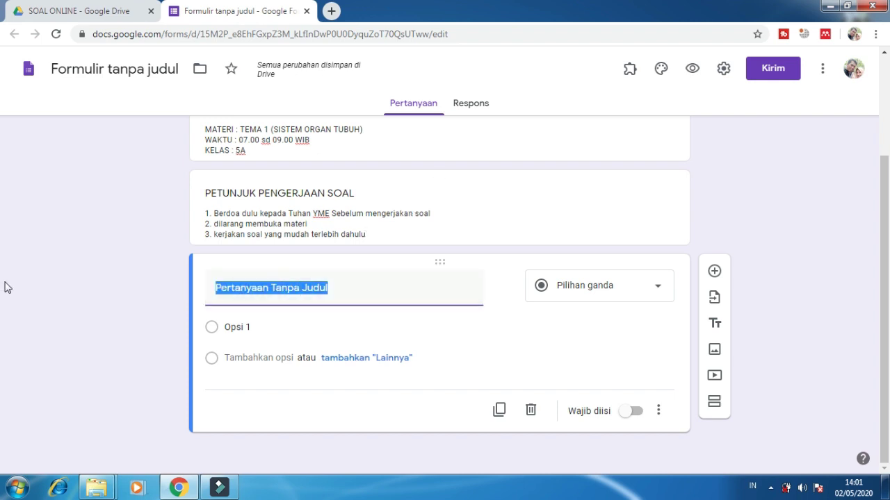
pyautogui.write('AM')
pyautogui.press('BackSpace')
pyautogui.press('BackSpace')
pyautogui.write('NAMA LENGKAP')
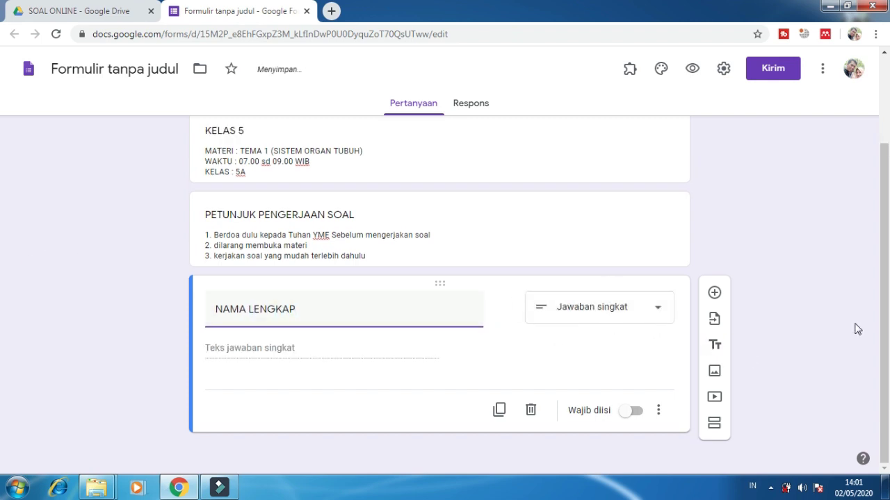
pyautogui.click(827, 316)
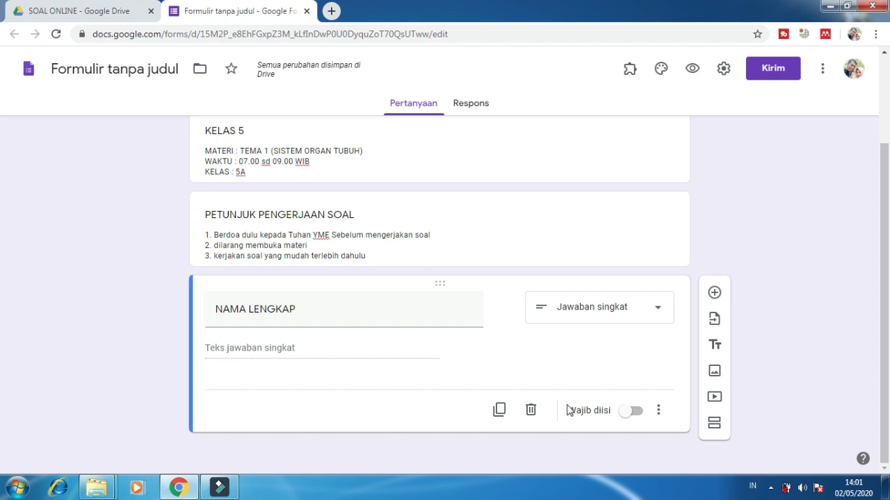
pyautogui.click(634, 416)
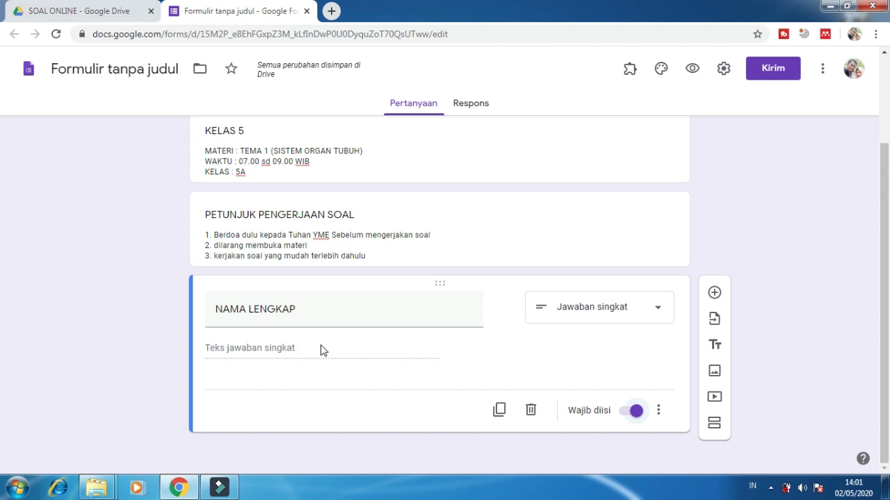
pyautogui.click(802, 314)
# Step: Add a NOMOR INDUK short-answer question and turn on its response validation
pyautogui.click(716, 295)
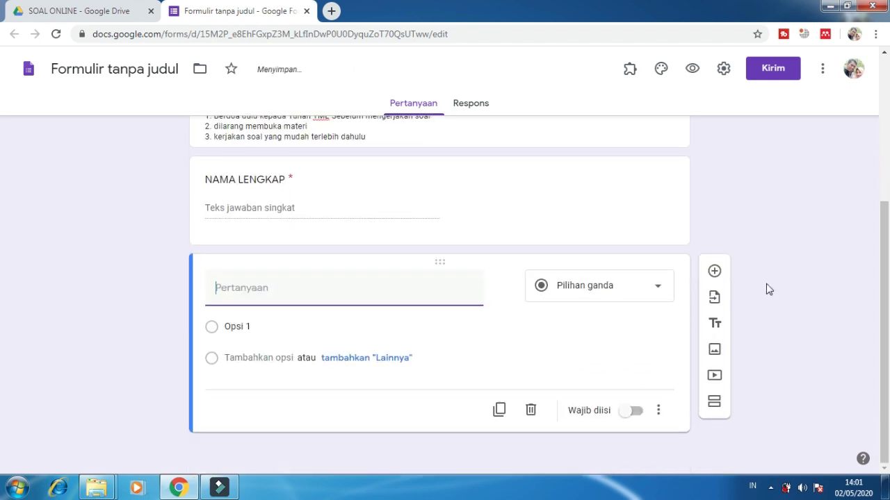
pyautogui.write('NOMOR INDUK')
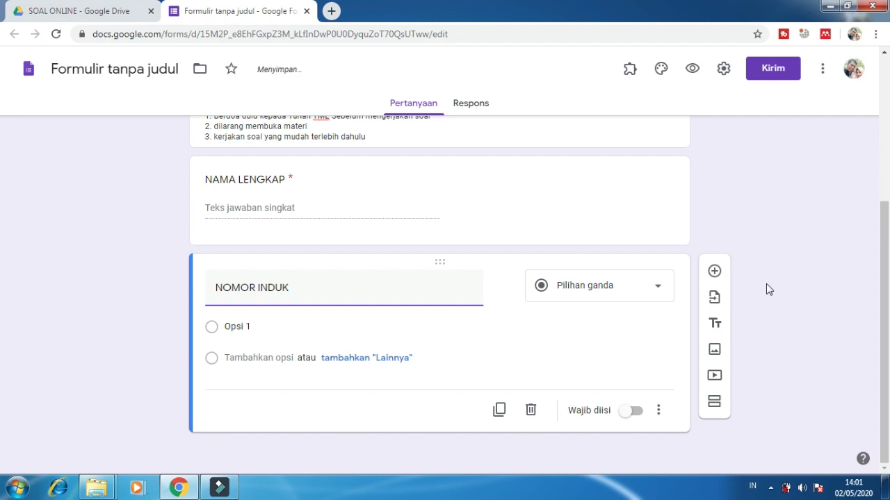
pyautogui.click(763, 304)
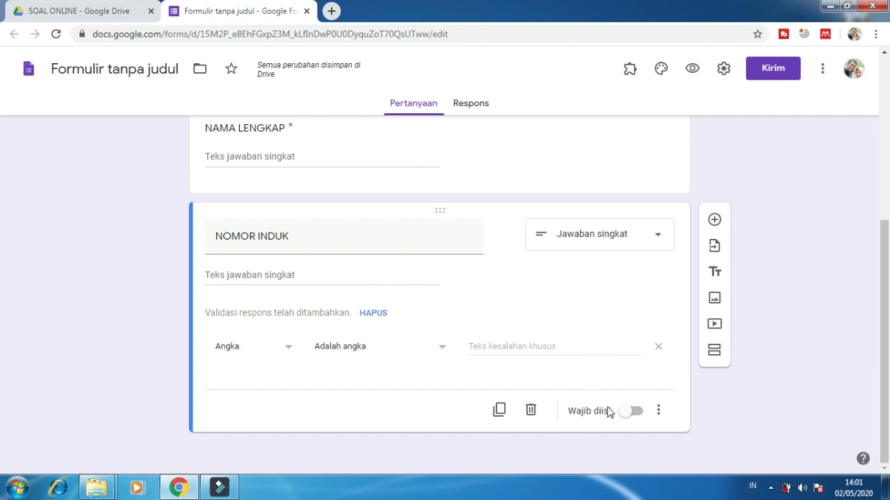
pyautogui.click(654, 416)
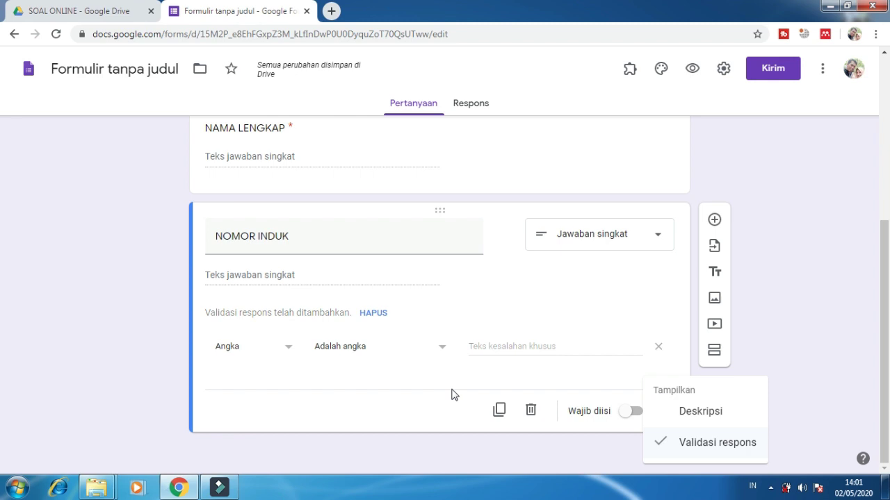
pyautogui.click(780, 310)
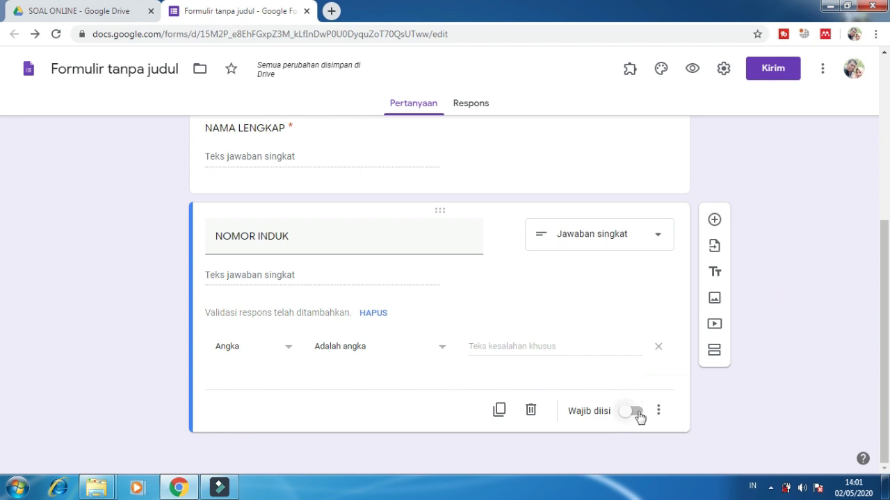
pyautogui.click(660, 410)
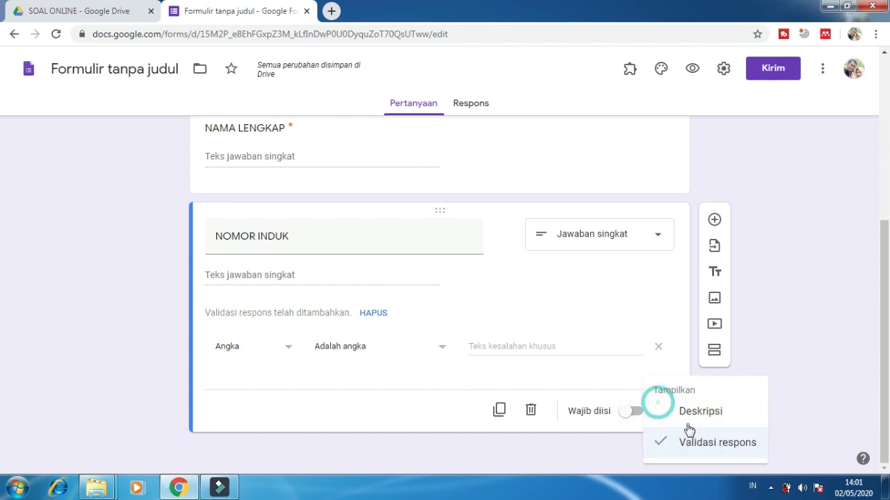
pyautogui.click(799, 361)
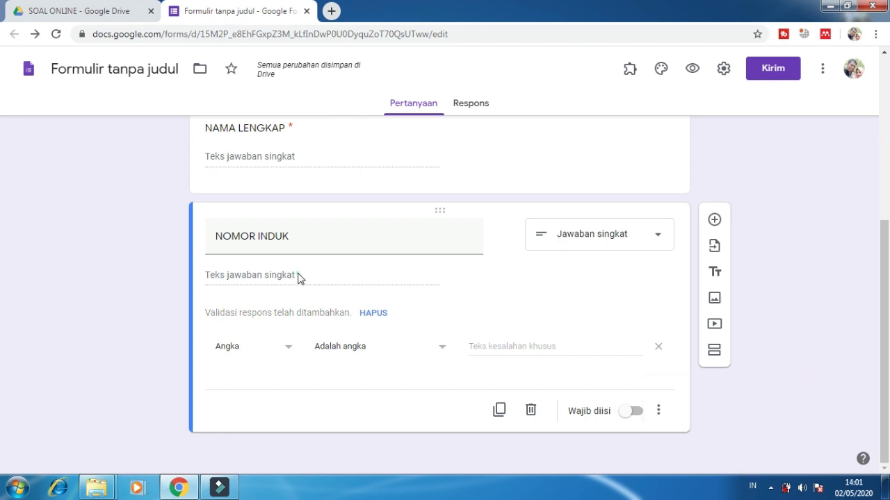
# Step: Keep NOMOR INDUK validation as Angka / Adalah angka, add error 'Di tulis dengan angka', and make it required
pyautogui.click(248, 349)
pyautogui.click(247, 356)
pyautogui.click(351, 348)
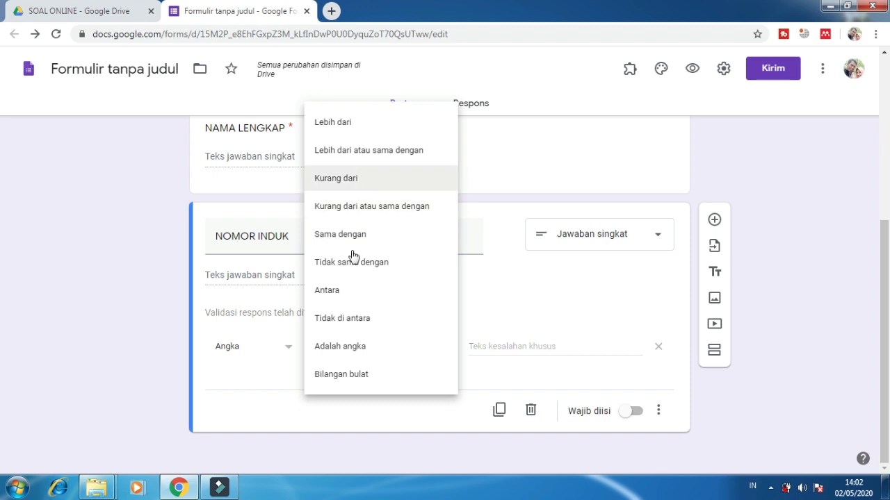
pyautogui.click(255, 419)
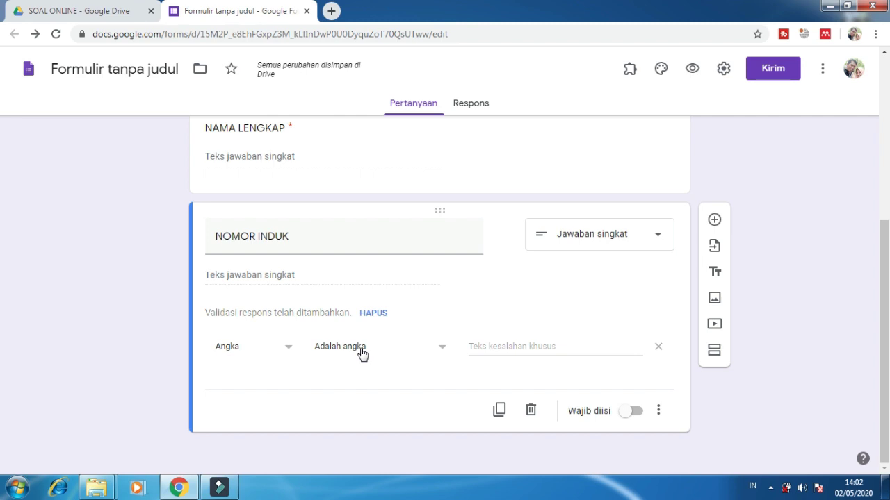
pyautogui.click(532, 340)
pyautogui.write('DI')
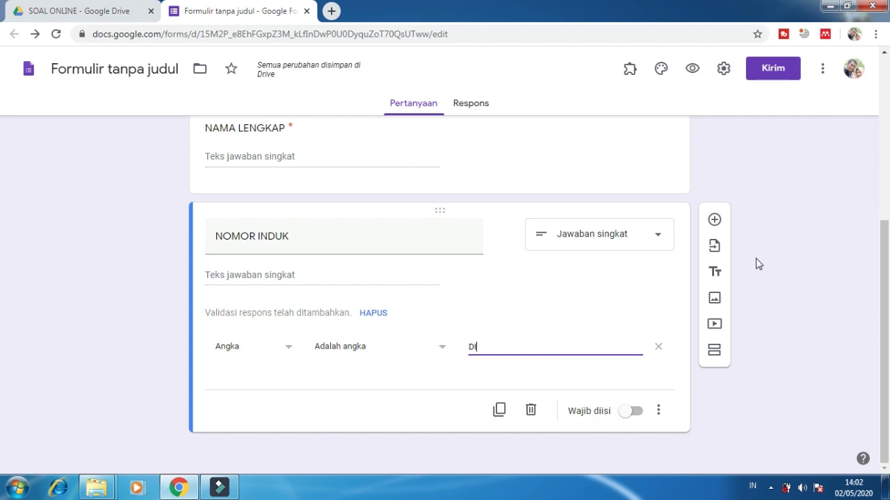
pyautogui.write(' tulis dengan anka')
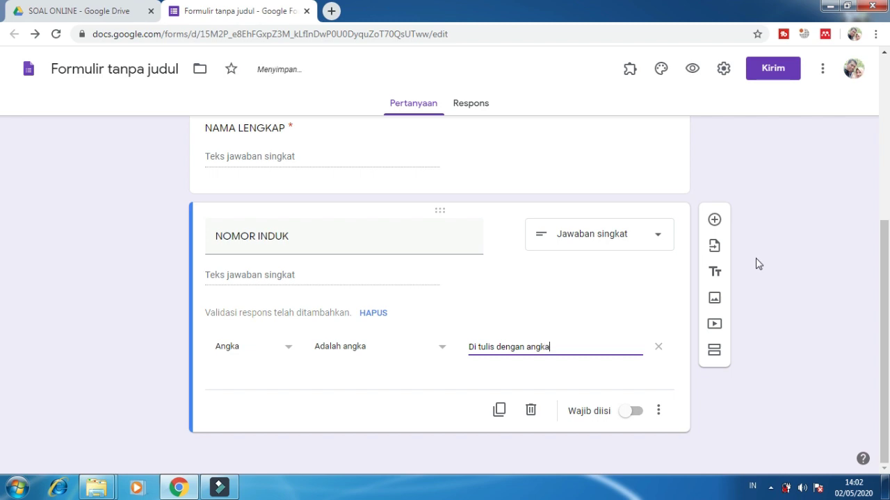
pyautogui.click(771, 323)
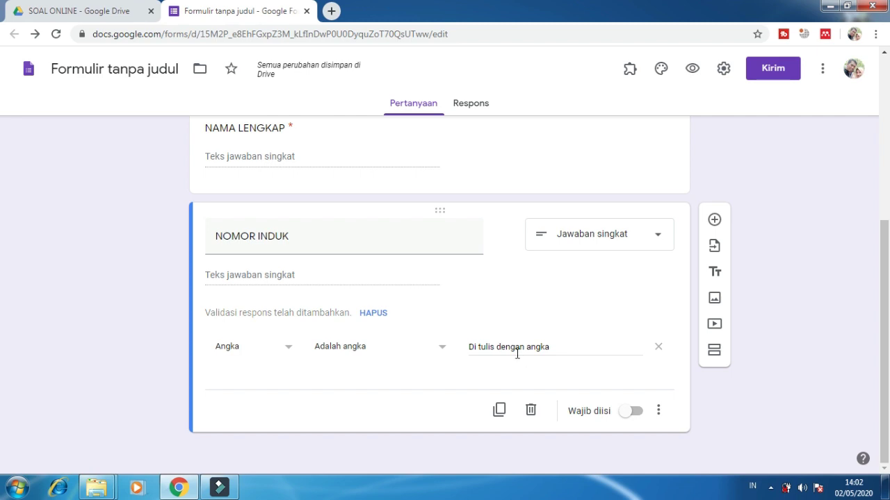
pyautogui.click(634, 413)
pyautogui.click(715, 221)
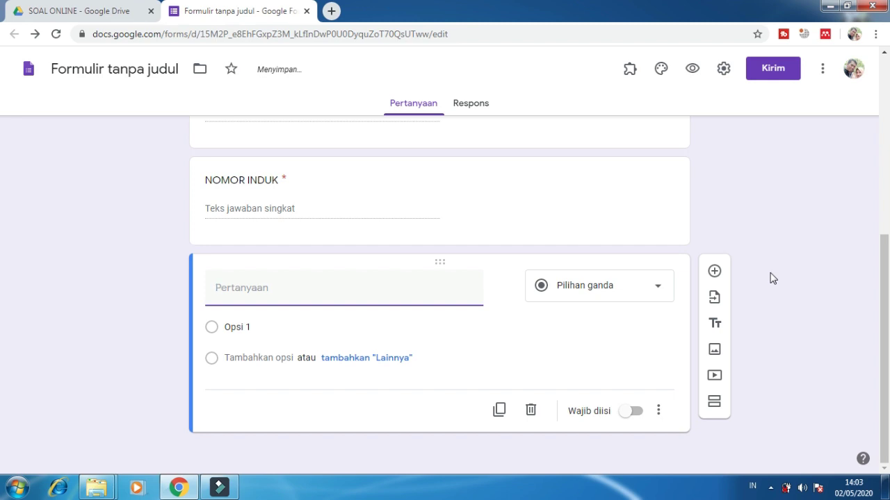
# Step: Title the new question PASSWORD and switch its validation to Teks / Berisi
pyautogui.write('PASSWORD')
pyautogui.scroll(-1, 773, 279)
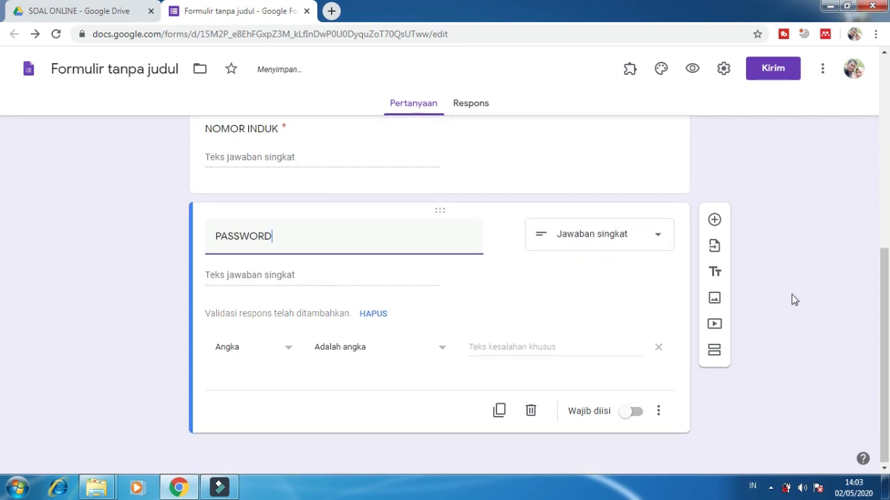
pyautogui.click(359, 346)
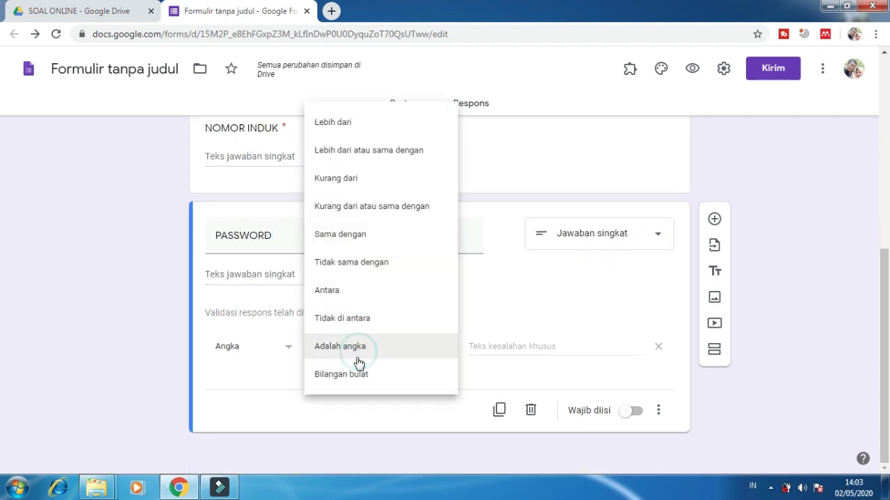
pyautogui.click(238, 357)
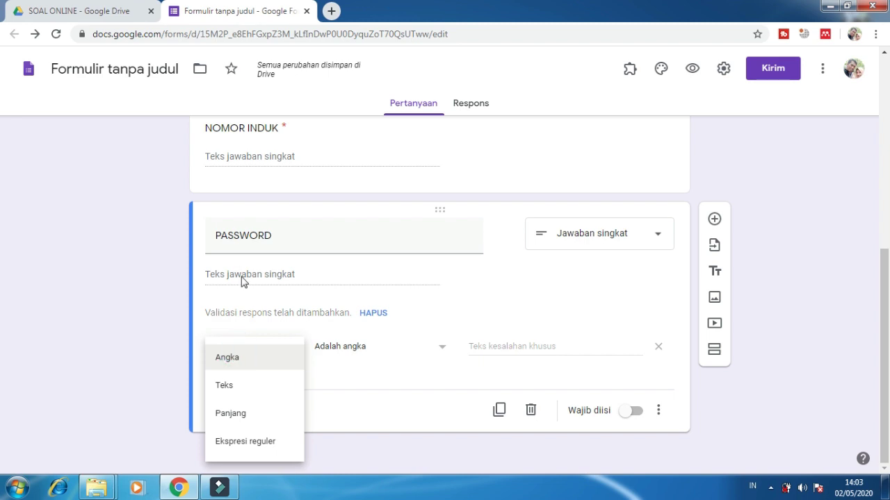
pyautogui.click(256, 386)
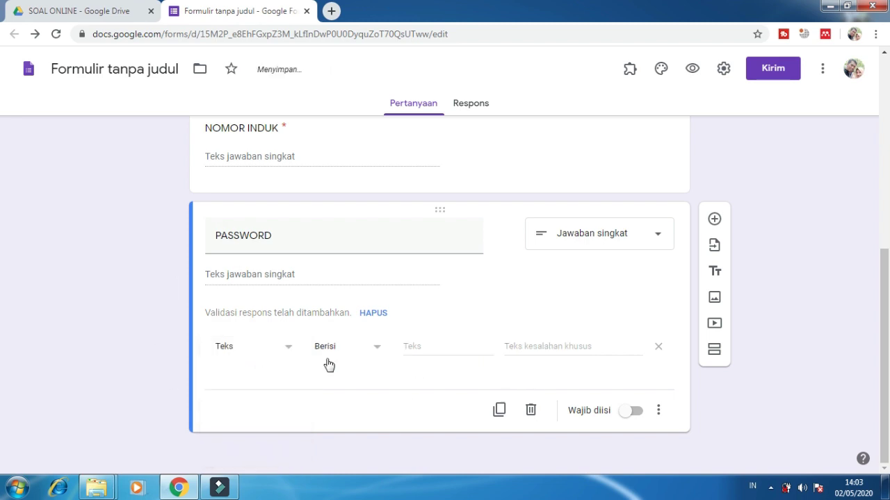
pyautogui.click(452, 346)
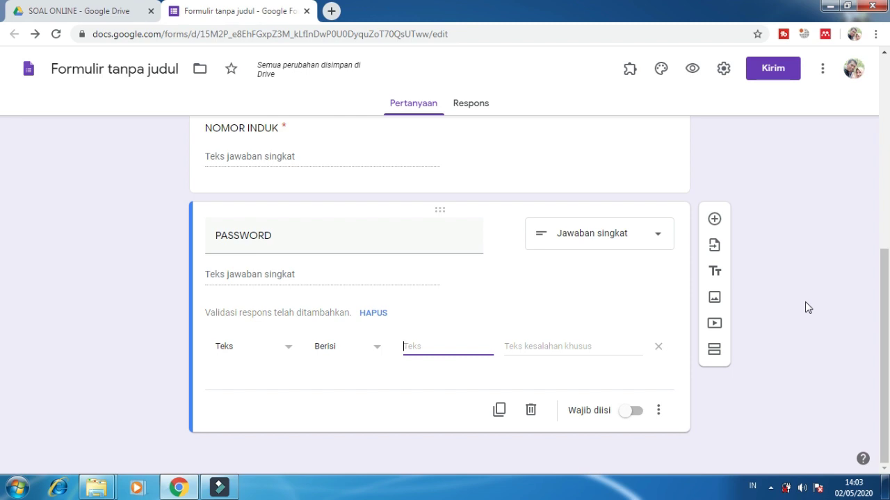
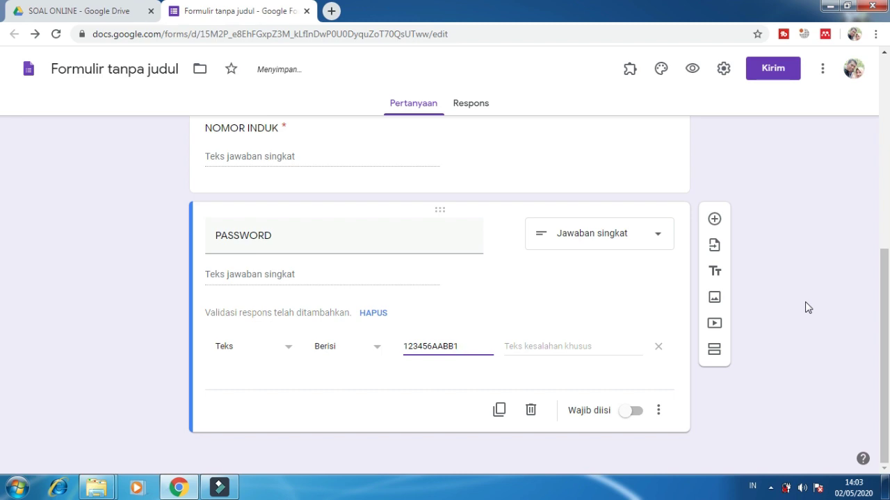
# Step: Enter the class password as the text PASSWORD answers must contain
pyautogui.press('Right')
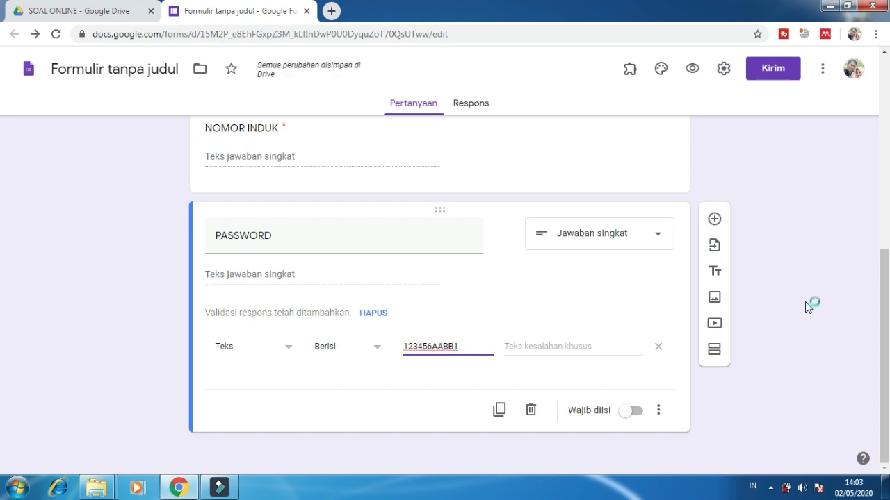
pyautogui.press('super+plus')
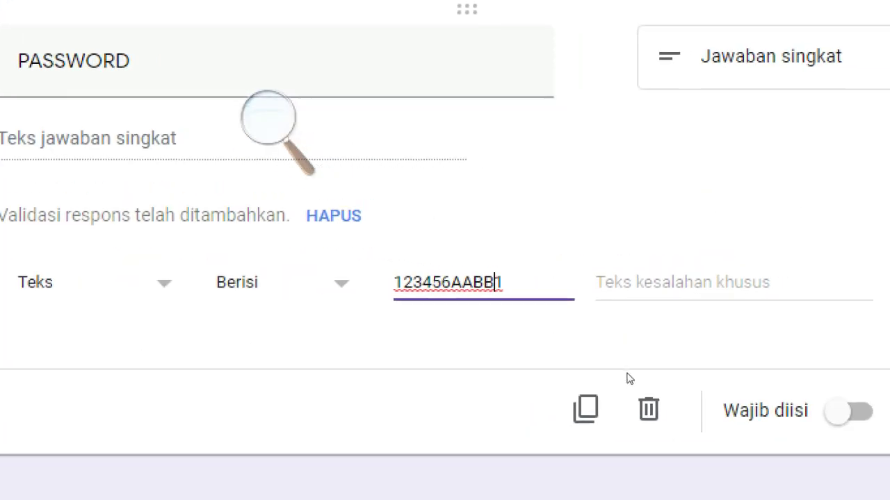
pyautogui.press('Tab')
# Step: Set the error 'di isi sesuai dengan password yang telah diberikan guru kelasnya' and make PASSWORD required
pyautogui.write('D')
pyautogui.press('BackSpace')
pyautogui.write('d')
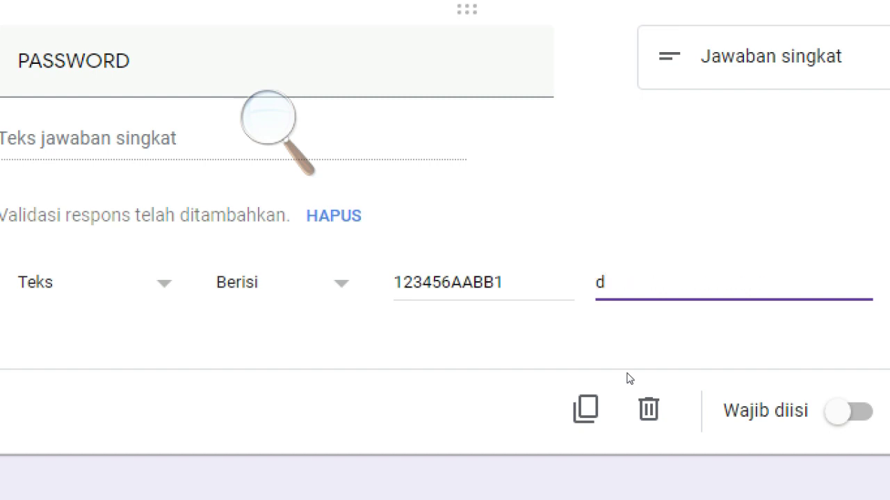
pyautogui.write('i isi se')
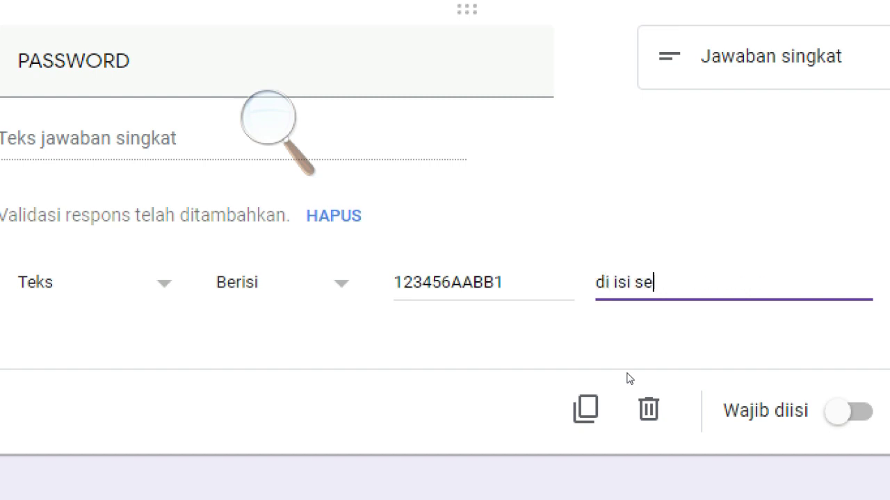
pyautogui.write('suai dengan a')
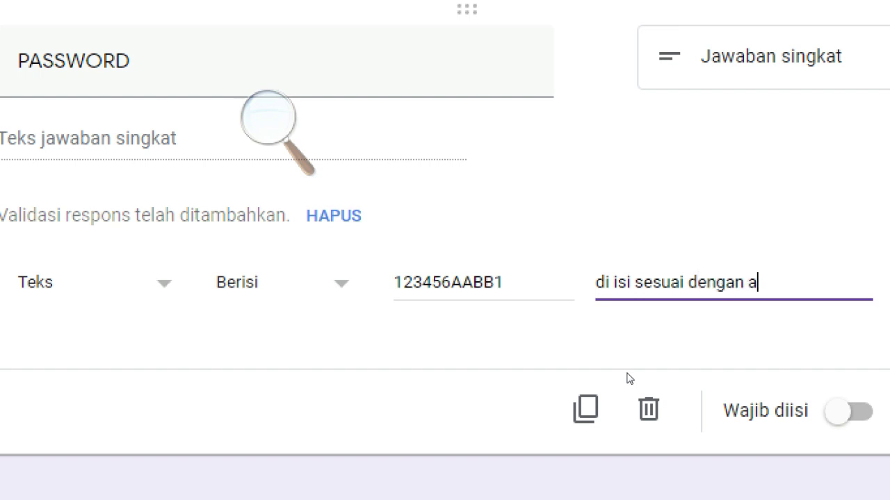
pyautogui.press('BackSpace')
pyautogui.write('passw')
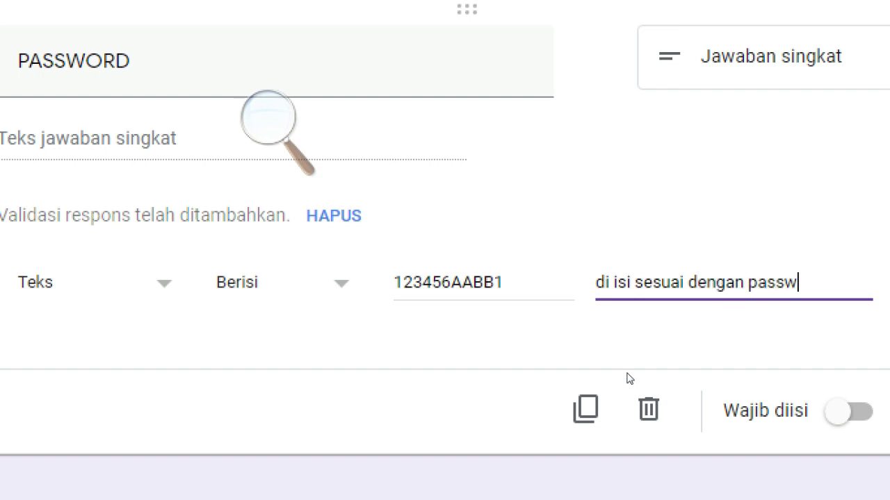
pyautogui.write('ord yang telah diberika')
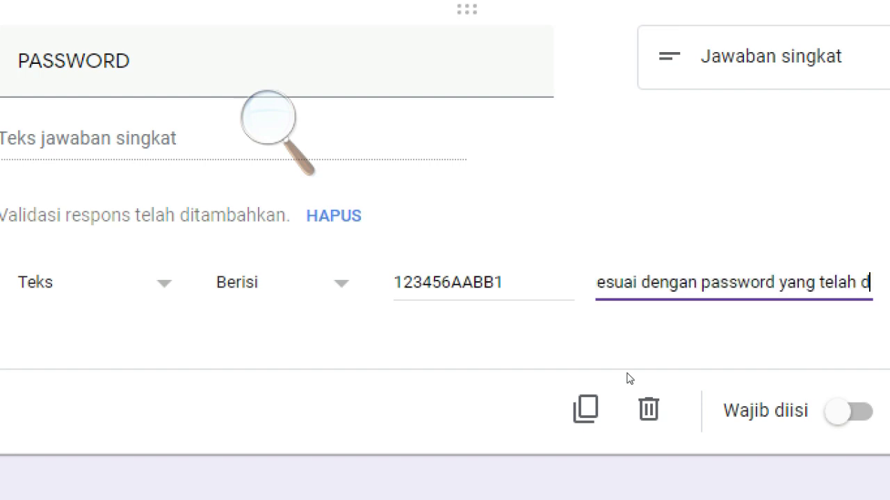
pyautogui.write('n guru kelasnya')
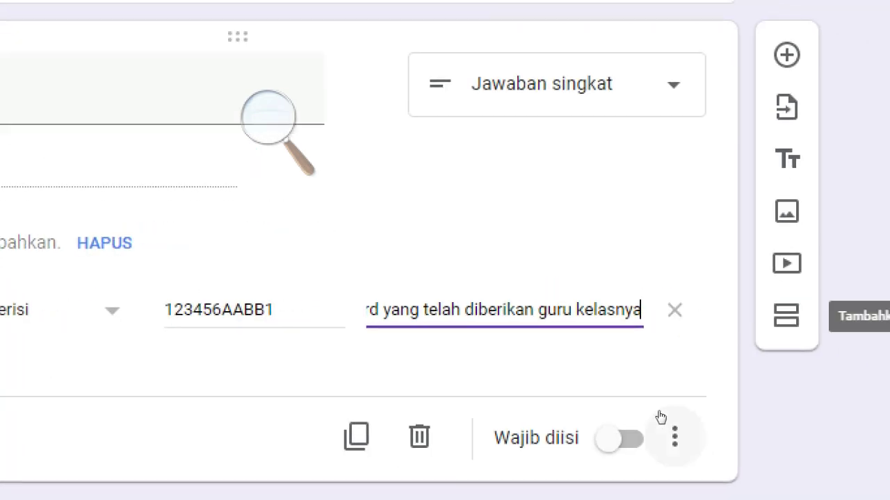
pyautogui.click(631, 411)
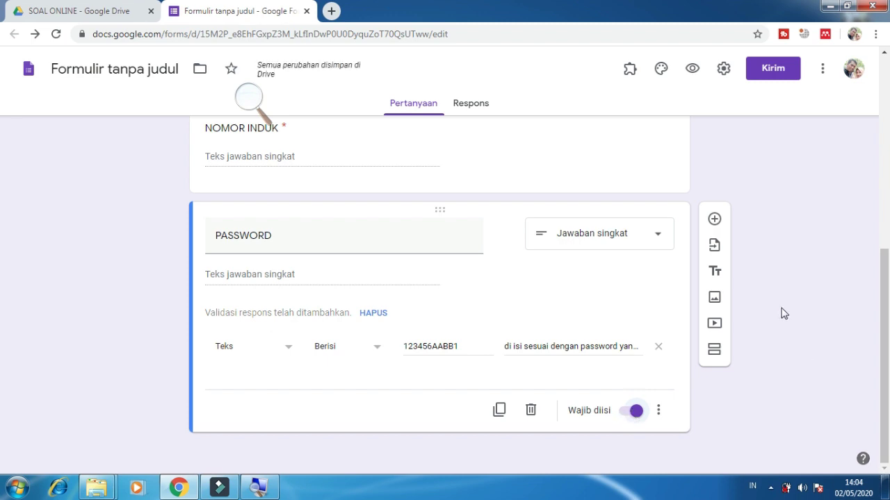
# Step: Close Magnifier and add section 'Bagian 2 dari 2' right after the PASSWORD question
pyautogui.click(240, 101)
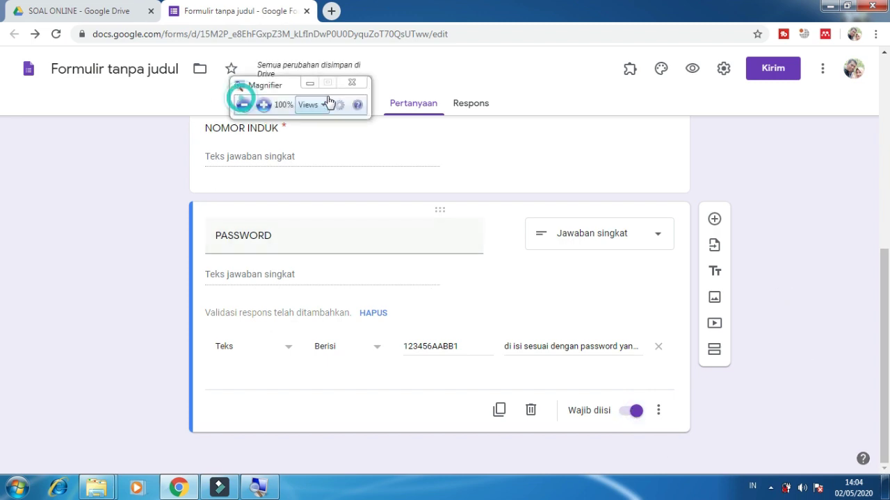
pyautogui.click(351, 82)
pyautogui.scroll(15, 275, 295)
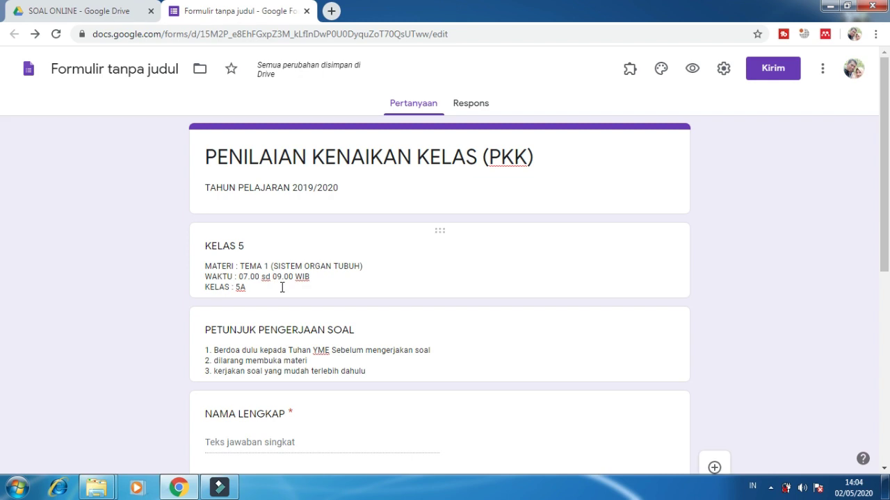
pyautogui.scroll(-15, 281, 292)
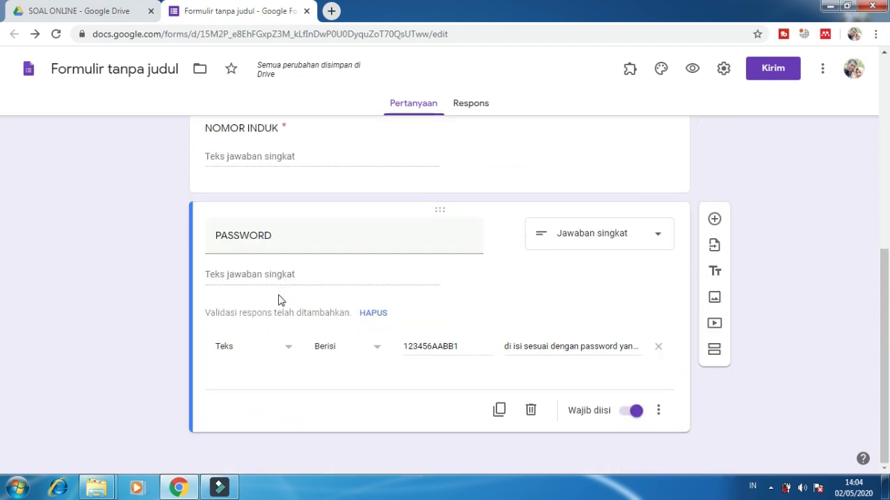
pyautogui.scroll(3, 257, 271)
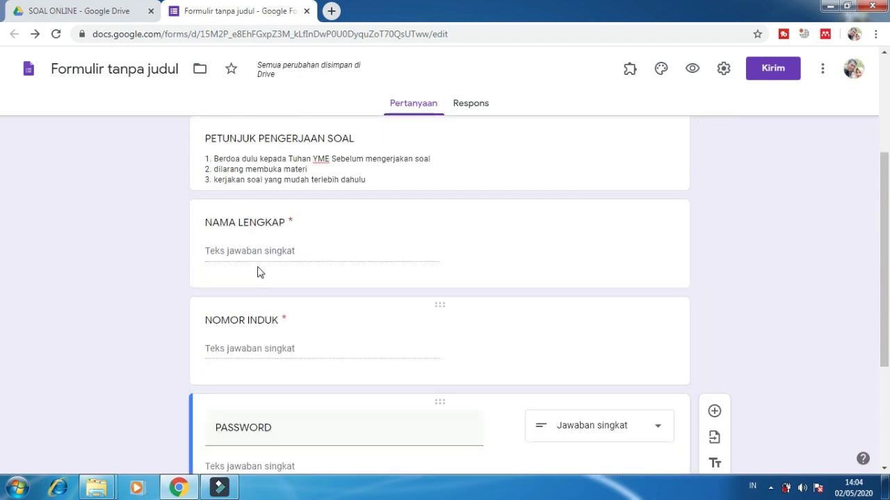
pyautogui.scroll(-3, 254, 282)
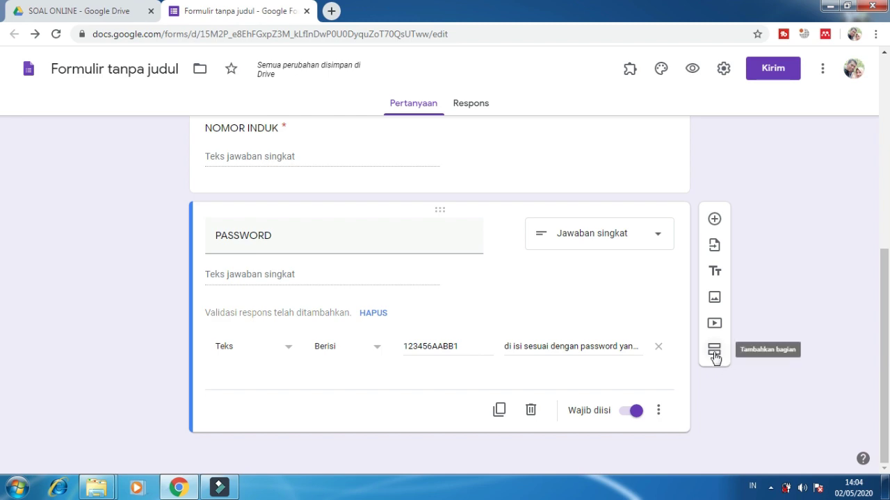
pyautogui.click(714, 355)
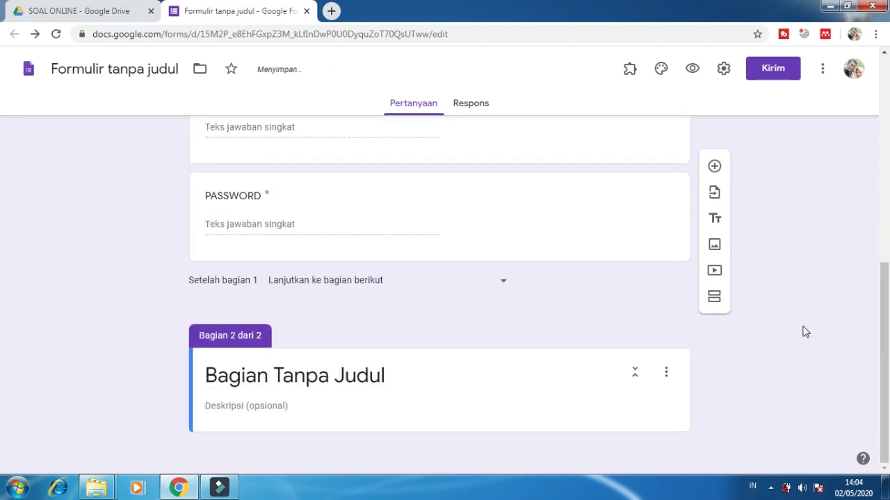
pyautogui.scroll(1, 442, 305)
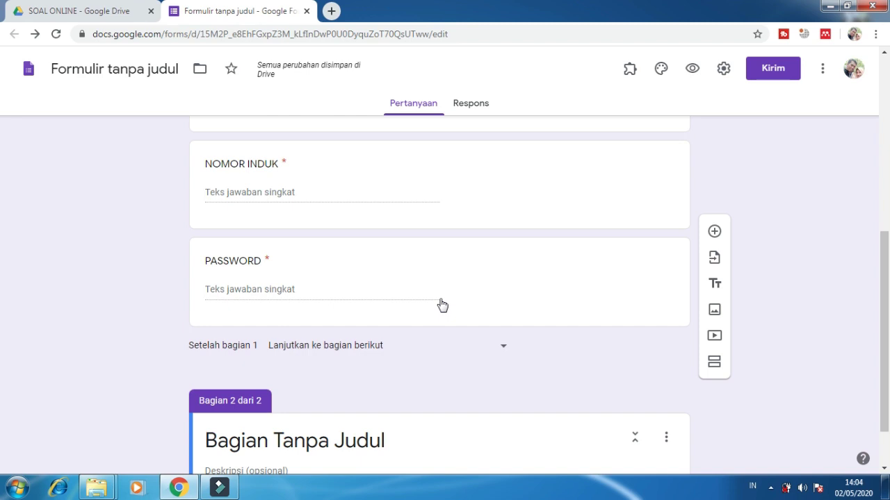
pyautogui.scroll(-1, 443, 308)
pyautogui.scroll(1, 441, 308)
pyautogui.scroll(-1, 441, 308)
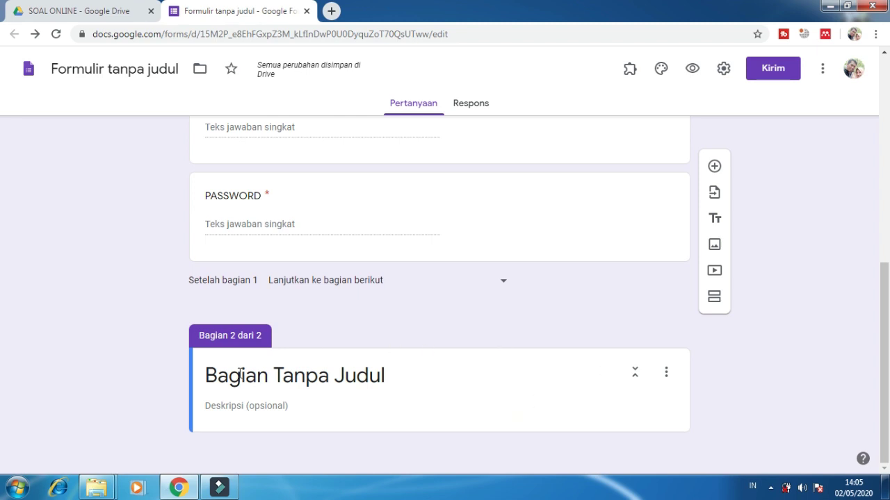
# Step: Title the new section 'PILIHLAH JAWABAN DIBAWAH INI DENGAN KLIK SALAH SATU HURUF A,B,C ATAU D'
pyautogui.scroll(1, 236, 383)
pyautogui.scroll(-1, 239, 386)
pyautogui.click(332, 377)
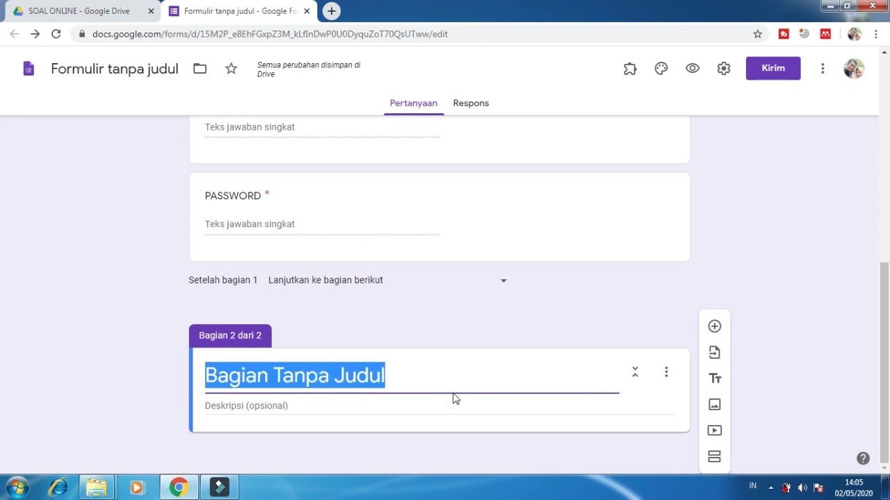
pyautogui.write('isil')
pyautogui.press('BackSpace')
pyautogui.write('PILIHLAH')
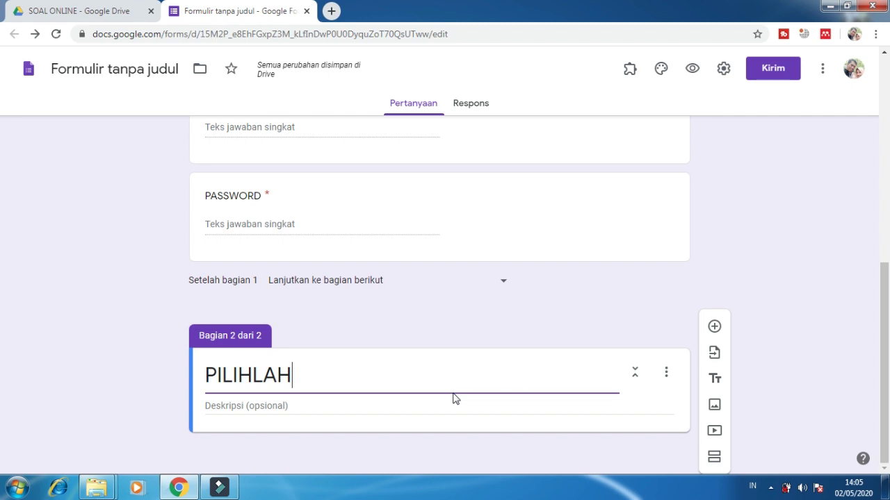
pyautogui.write(' JAWABAN ')
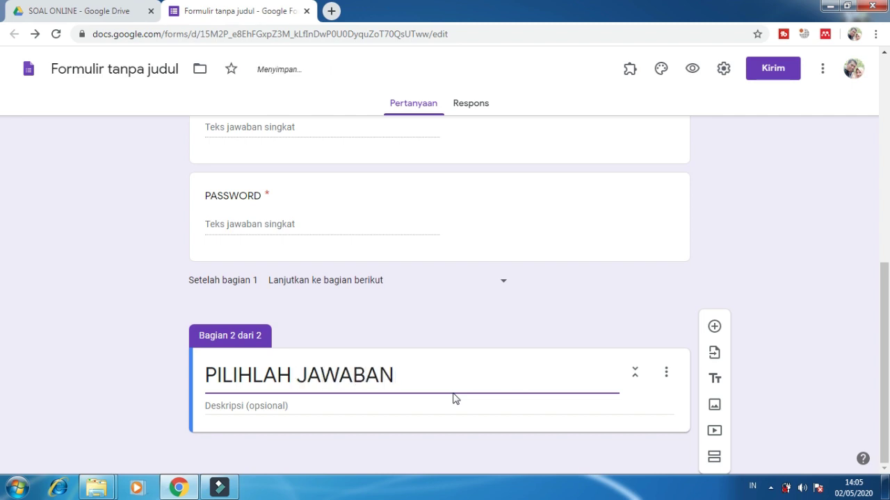
pyautogui.write('DI')
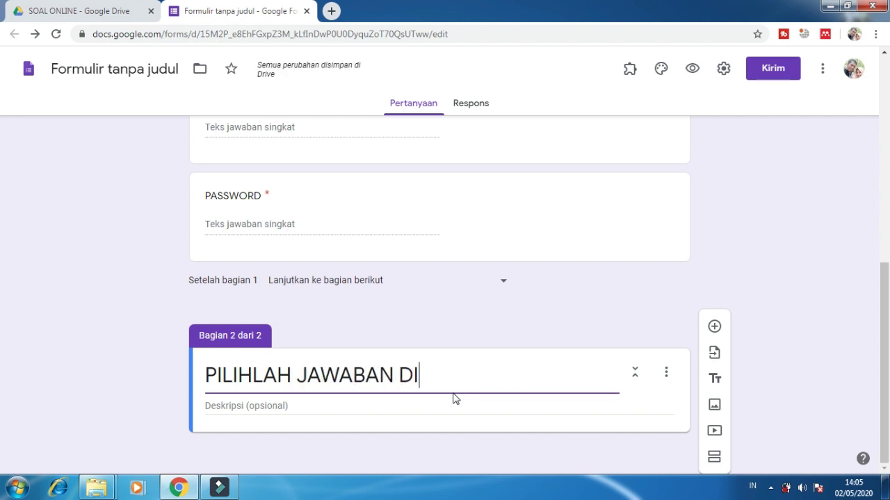
pyautogui.write('BAWAH INI DE')
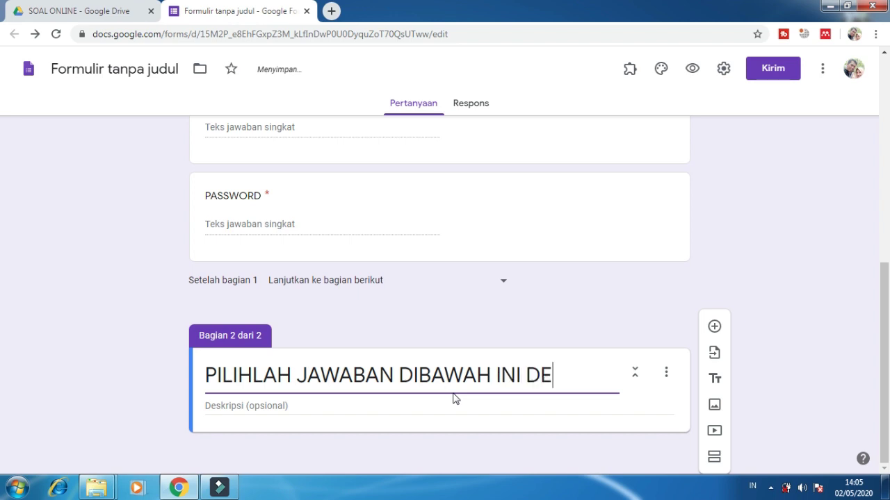
pyautogui.write('NGAN KLIK SALAH SATU')
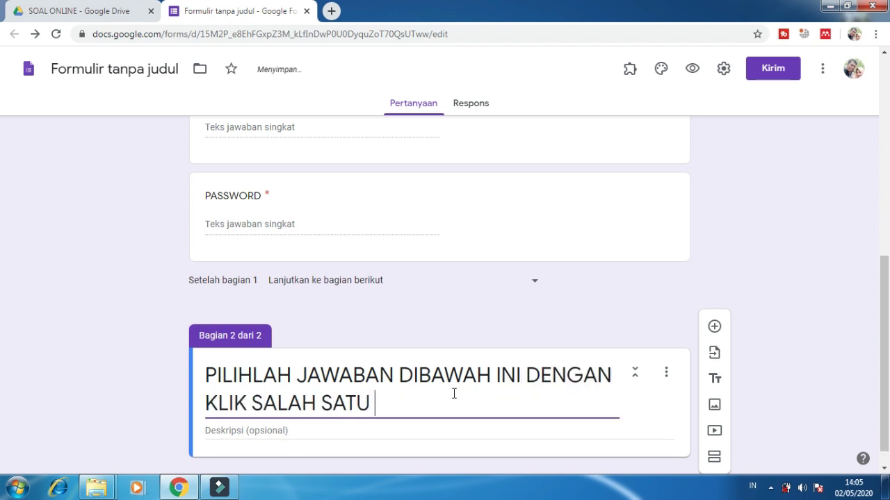
pyautogui.write(' HURUF A,B,C ATAU D')
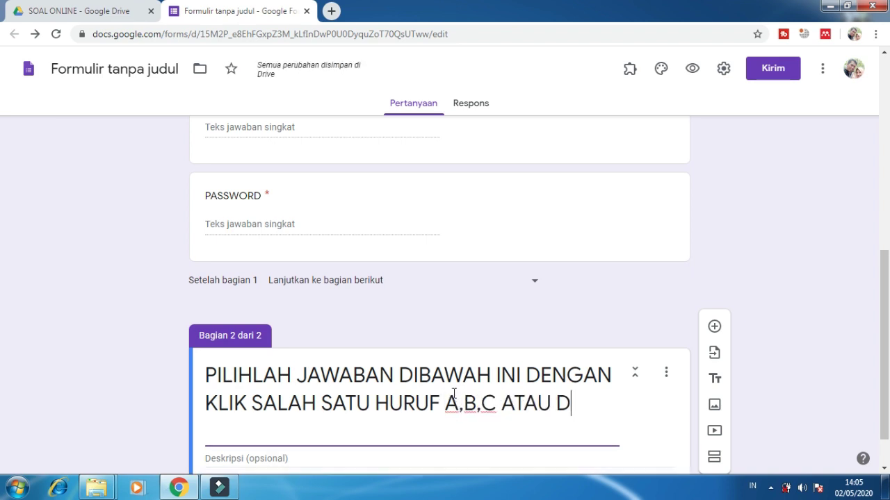
pyautogui.scroll(-1, 453, 362)
pyautogui.click(792, 324)
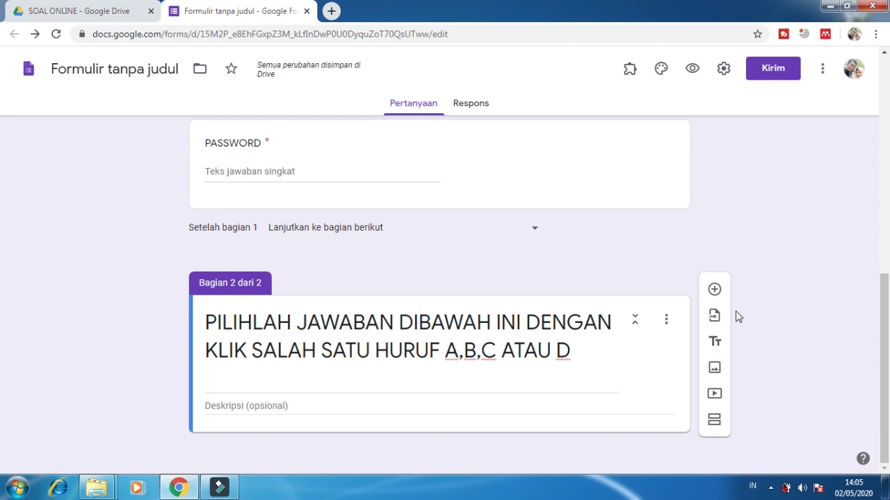
# Step: Add a multiple-choice question '1 + 1 =' to section 2
pyautogui.click(778, 293)
pyautogui.click(714, 289)
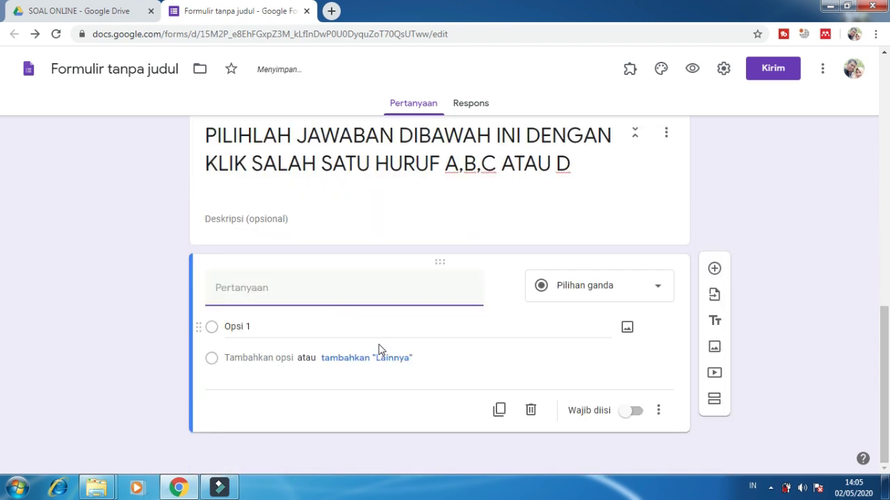
pyautogui.write('1')
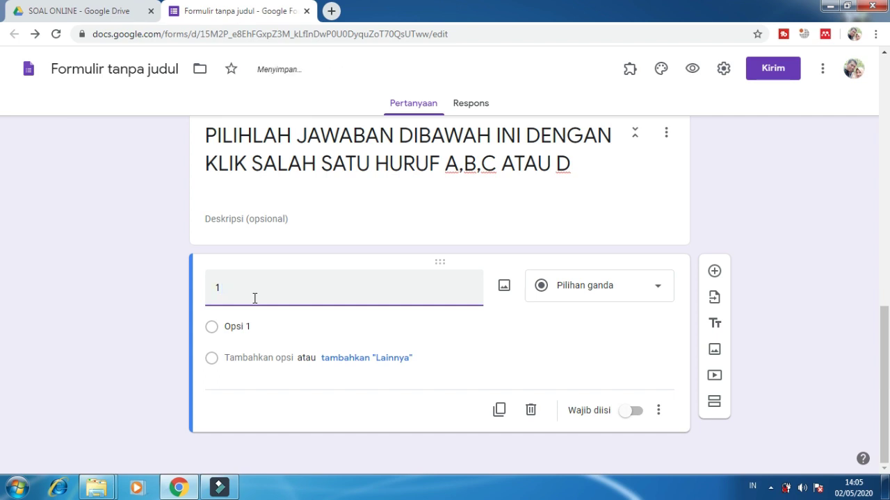
pyautogui.write(' + 1 =')
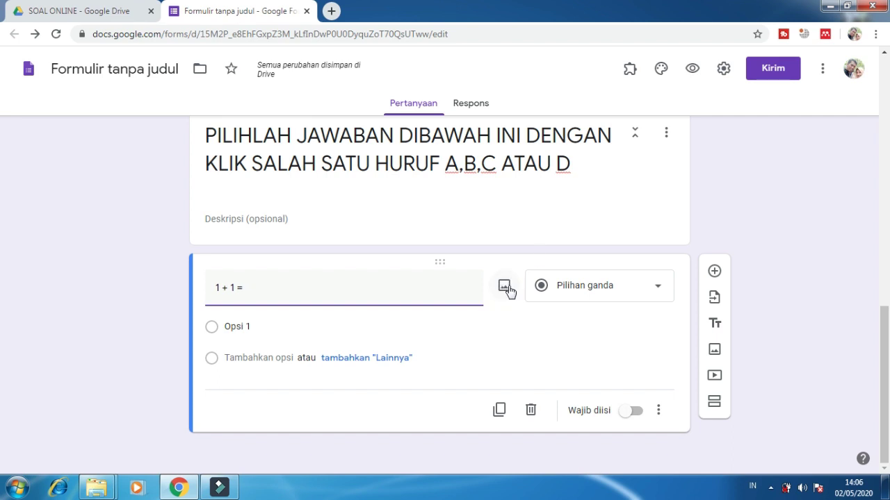
# Step: Enter the answer options A. 2, B. 3, C. 4 and D. 5
pyautogui.click(248, 327)
pyautogui.write('A')
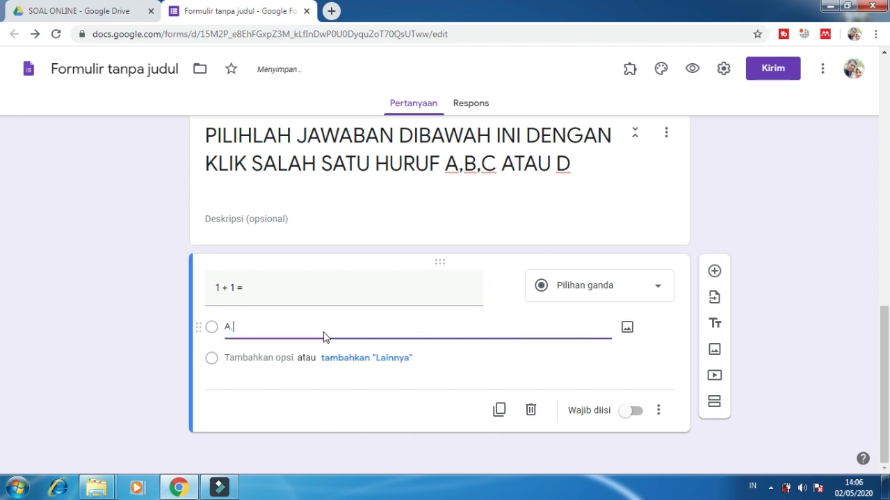
pyautogui.write('. 2')
pyautogui.press('Return')
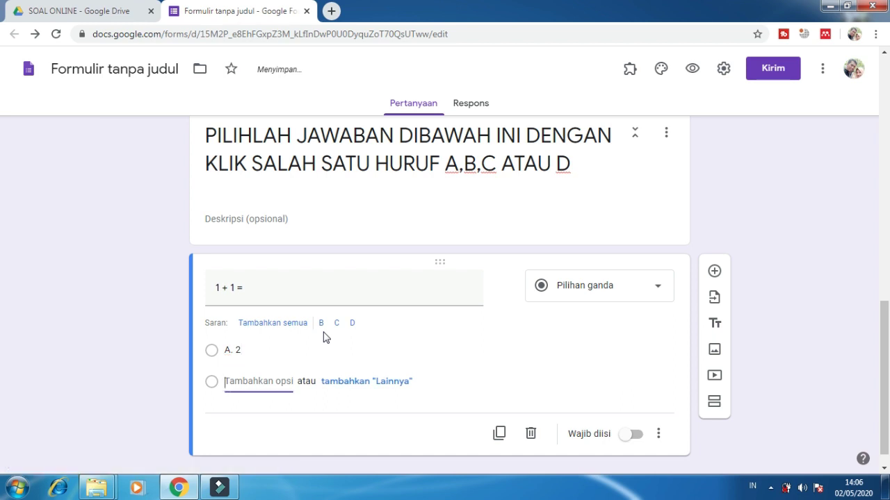
pyautogui.write('B. 3')
pyautogui.press('Return')
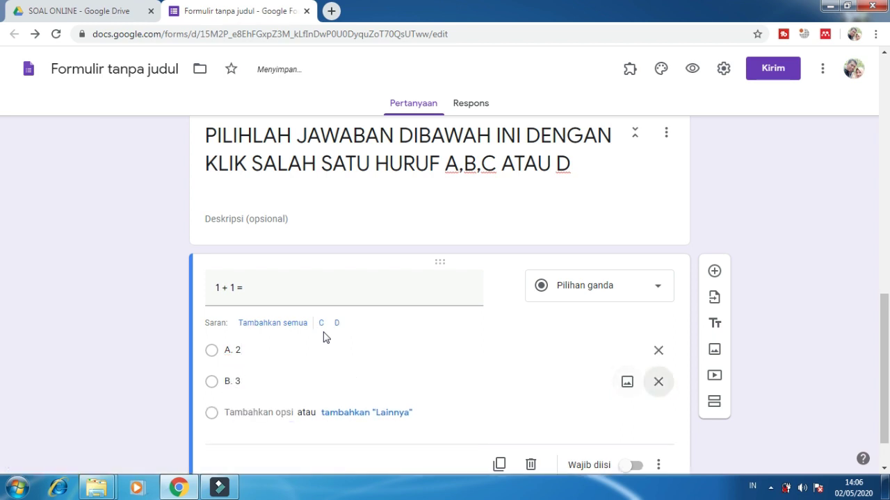
pyautogui.write('C. 4')
pyautogui.press('Tab')
pyautogui.press('Tab')
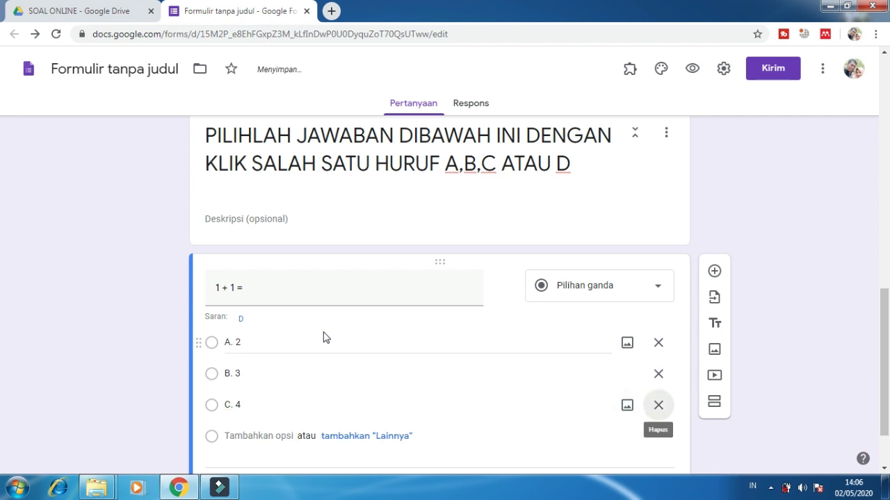
pyautogui.press('Tab')
pyautogui.write('D. 5')
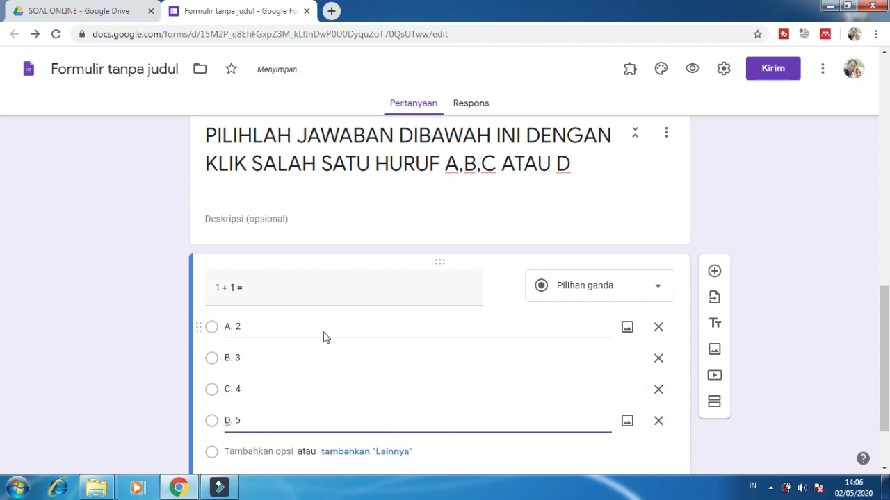
pyautogui.click(119, 282)
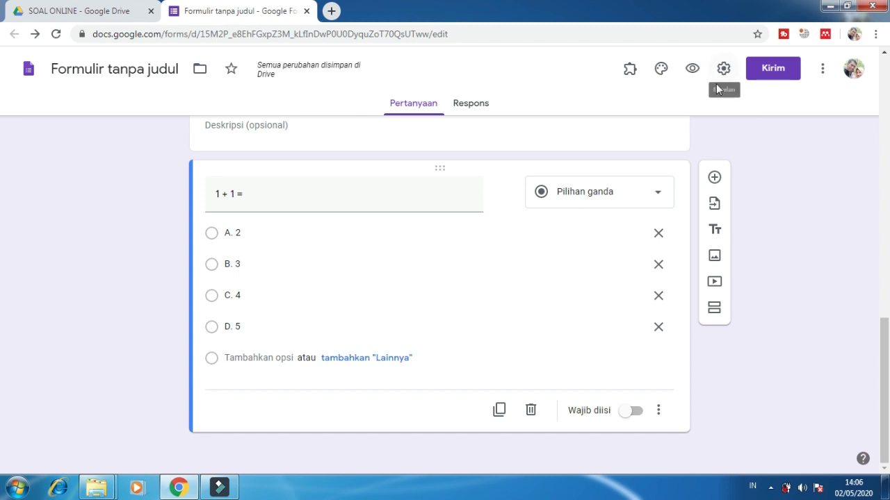
# Step: Turn on 'Jadikan ini sebagai kuis' in the Kuis settings
pyautogui.press('super+plus')
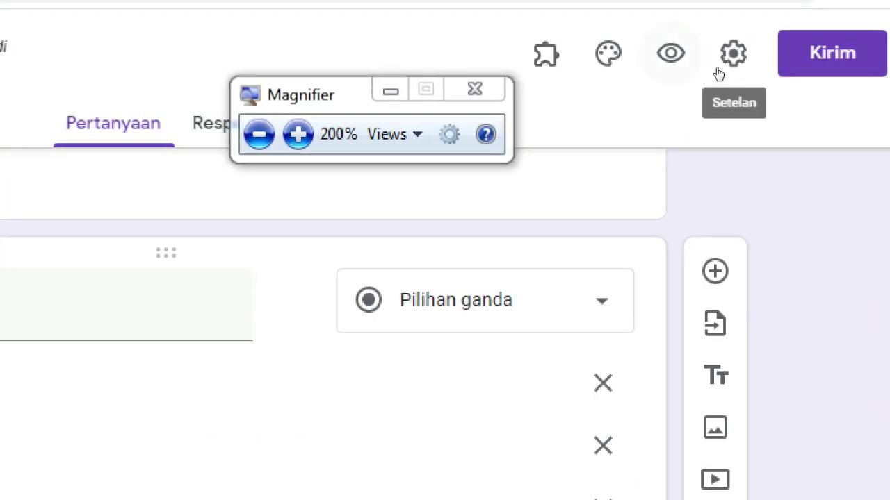
pyautogui.click(723, 69)
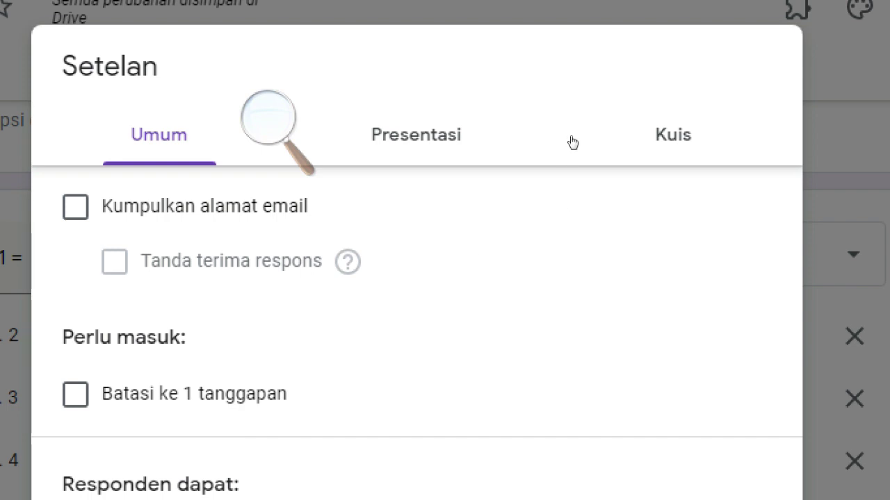
pyautogui.click(565, 136)
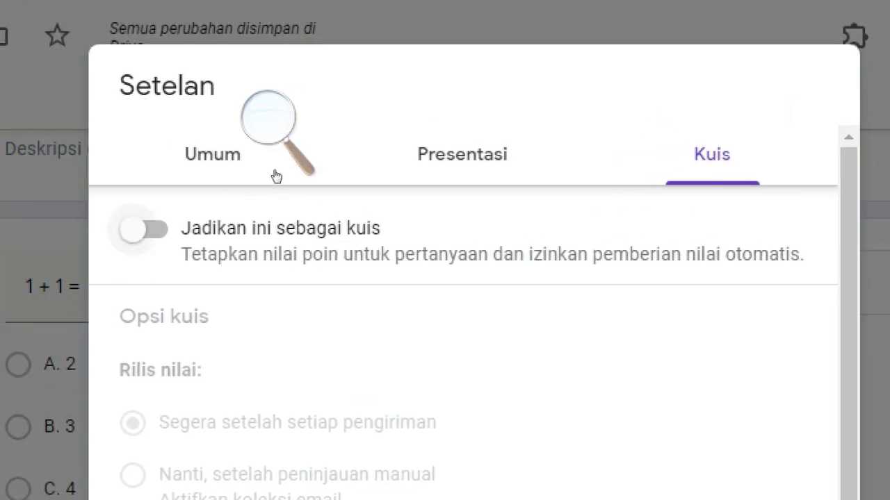
pyautogui.press('space')
pyautogui.press('super+minus')
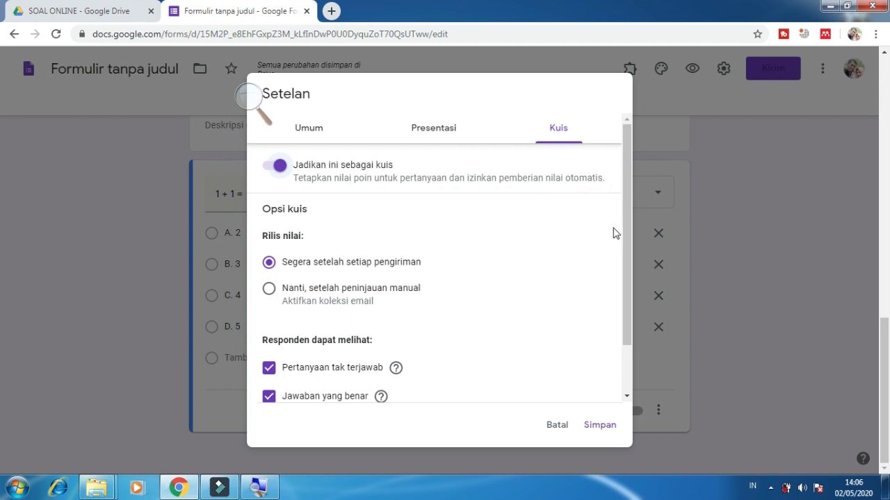
# Step: Hide missed questions, correct answers and point values from respondents
pyautogui.moveTo(625, 232); pyautogui.dragTo(628, 321)
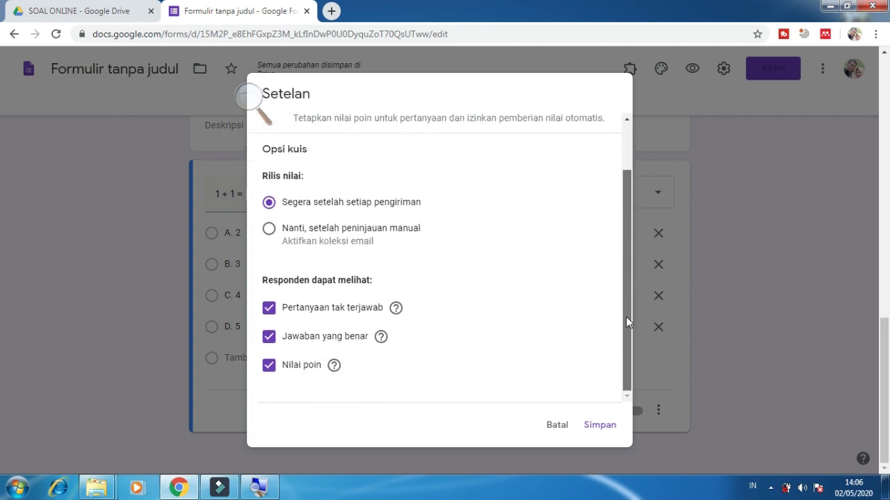
pyautogui.click(361, 313)
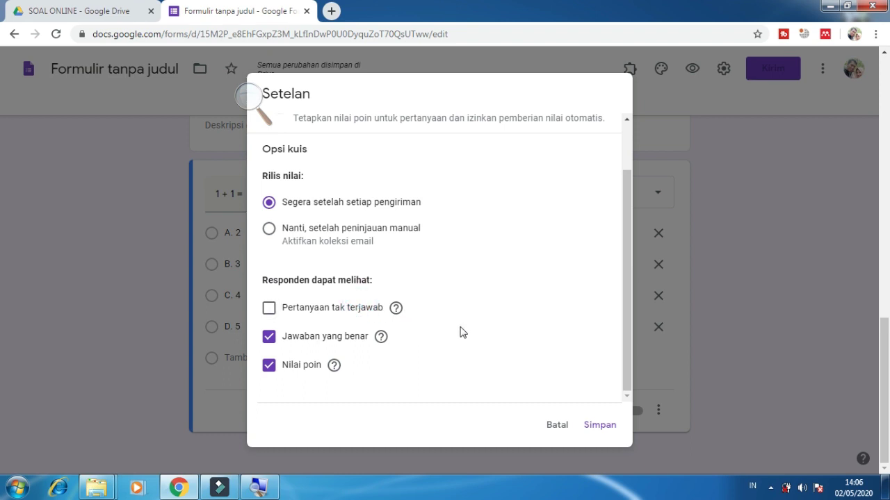
pyautogui.click(351, 341)
pyautogui.click(316, 367)
pyautogui.click(250, 97)
pyautogui.click(352, 84)
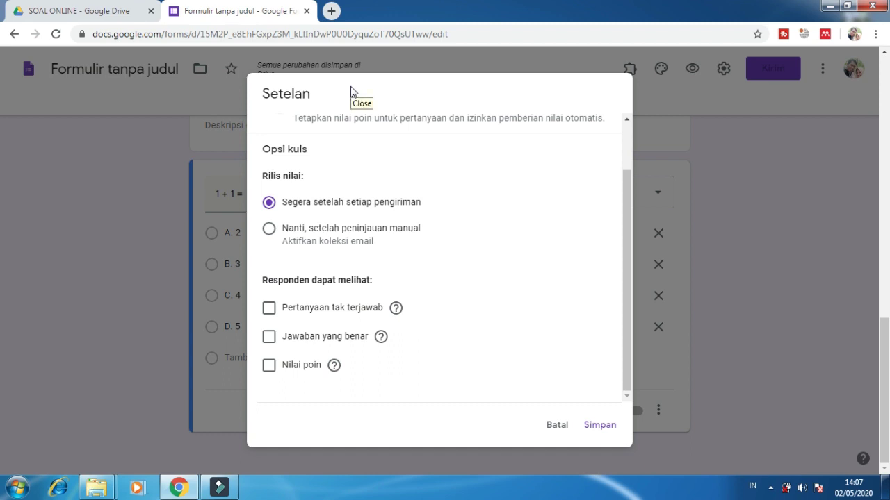
pyautogui.scroll(5, 556, 317)
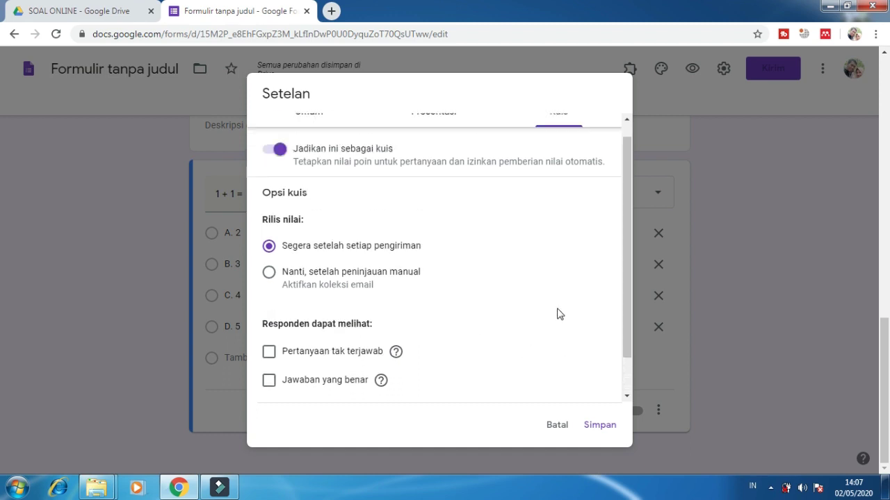
pyautogui.scroll(-1, 503, 221)
pyautogui.scroll(1, 479, 219)
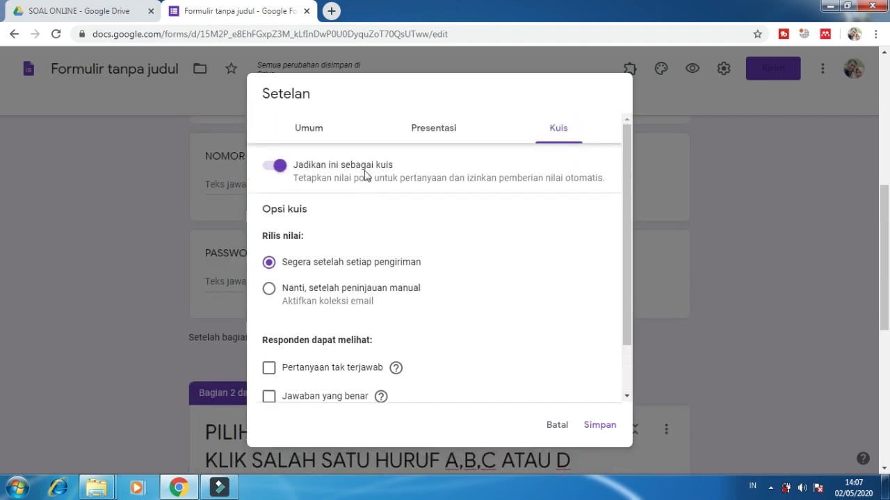
# Step: Set confirmation message 'SELAMAT DAN TERIMKASIH', remove the another-response link, and show progress
pyautogui.click(436, 139)
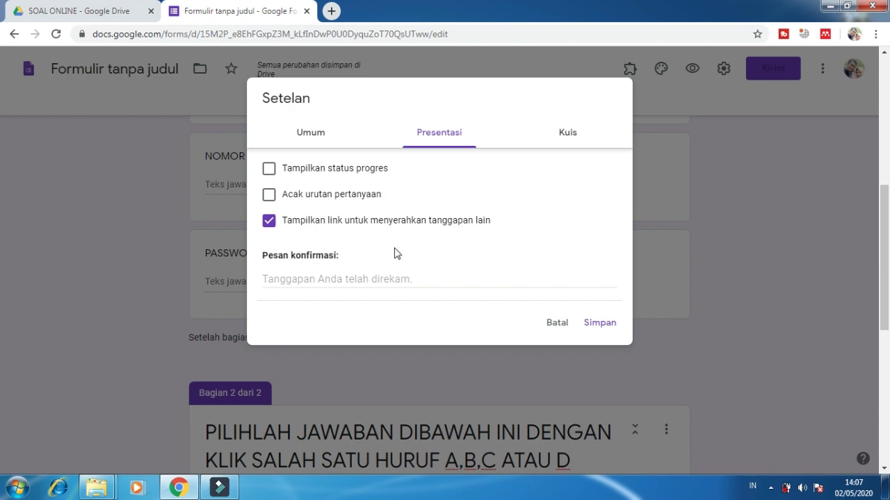
pyautogui.scroll(-1, 394, 256)
pyautogui.click(341, 276)
pyautogui.write('S')
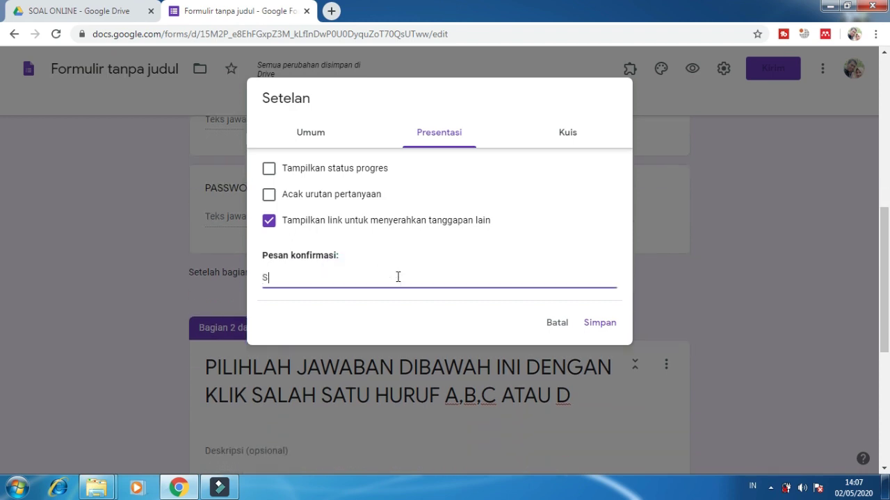
pyautogui.write('ELAMAT DAN TERIMKASIH')
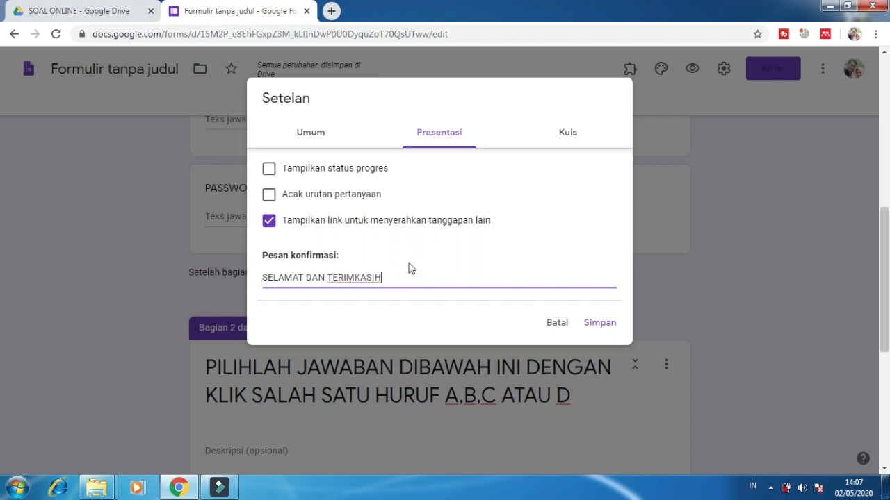
pyautogui.scroll(1, 338, 229)
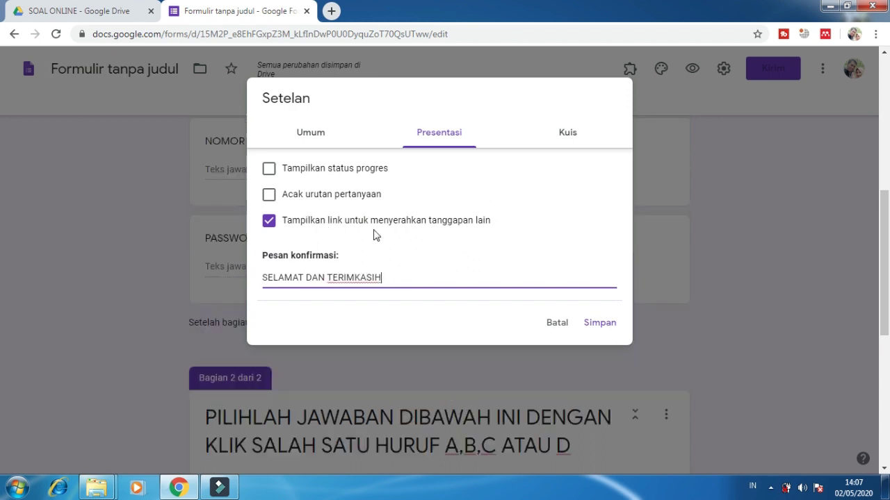
pyautogui.click(269, 221)
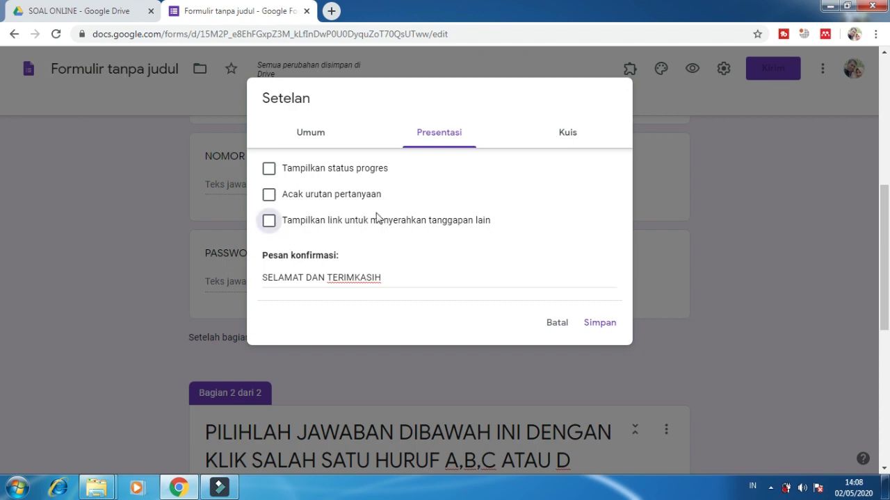
pyautogui.click(355, 170)
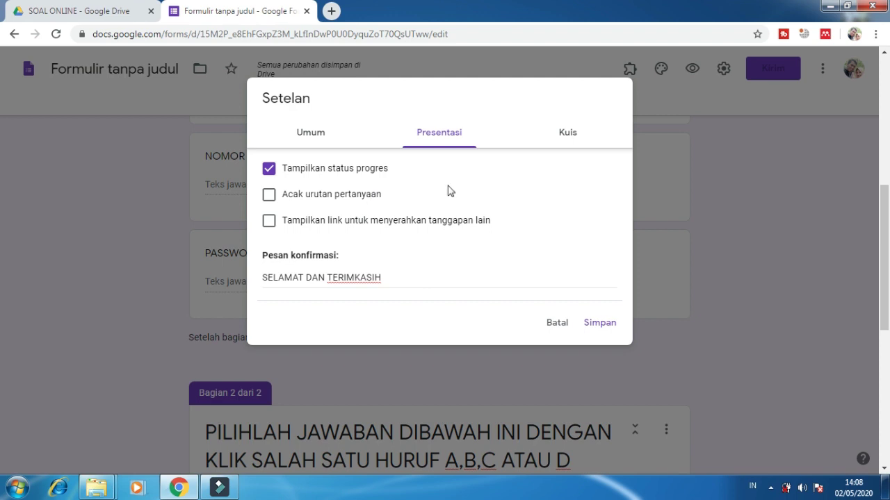
# Step: Turn the progress bar back off, limit responses to one per respondent, and save settings
pyautogui.click(319, 137)
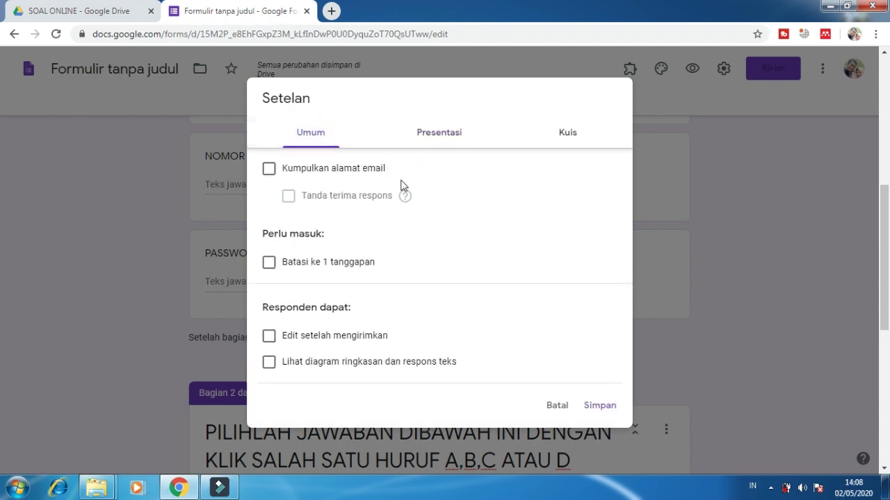
pyautogui.click(429, 134)
pyautogui.click(321, 170)
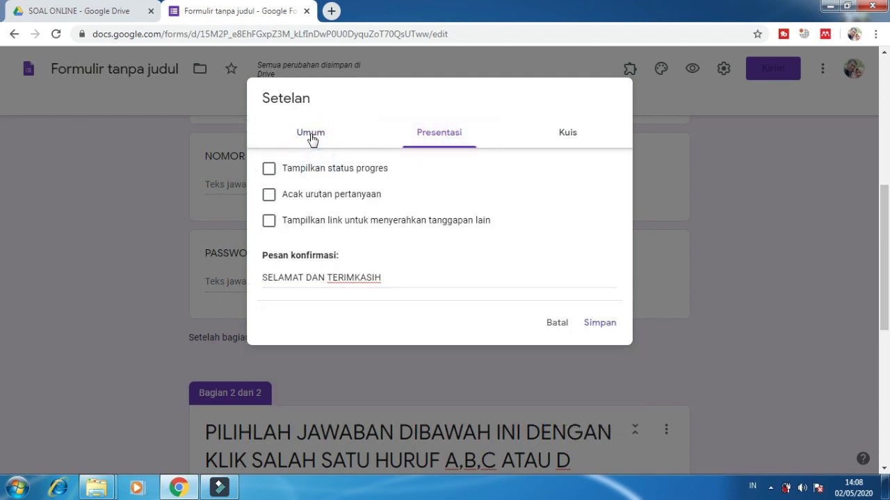
pyautogui.click(308, 133)
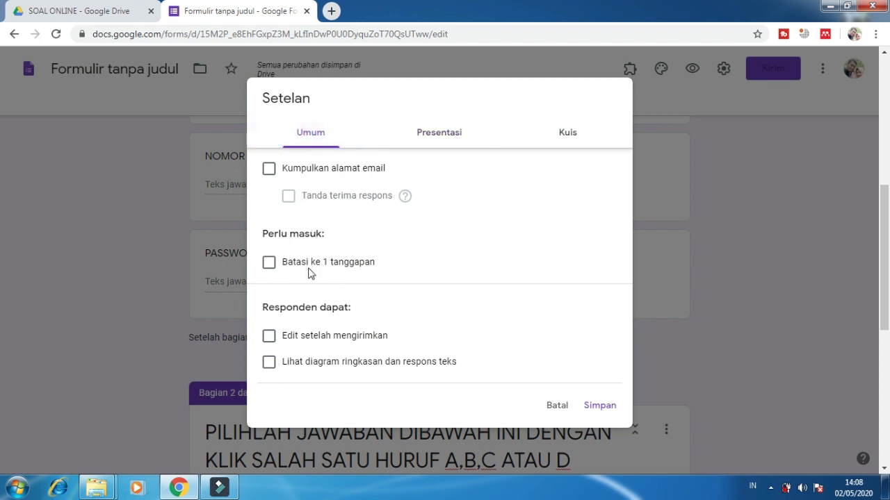
pyautogui.click(310, 268)
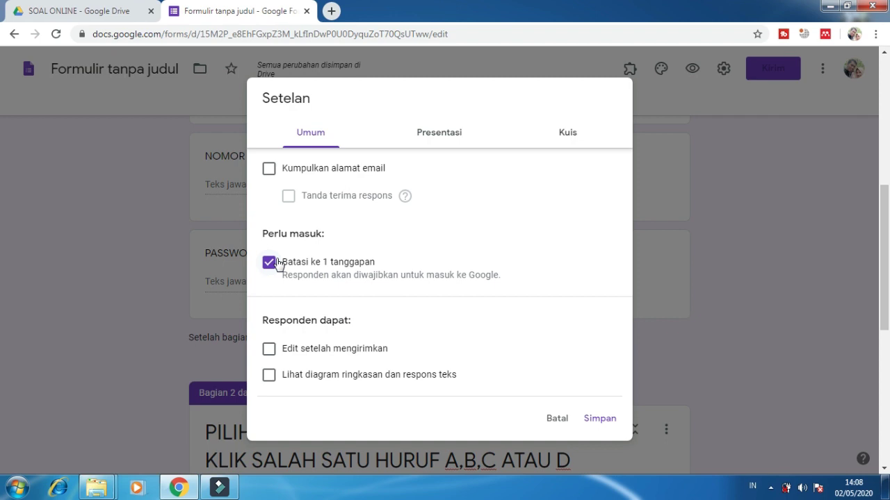
pyautogui.click(564, 135)
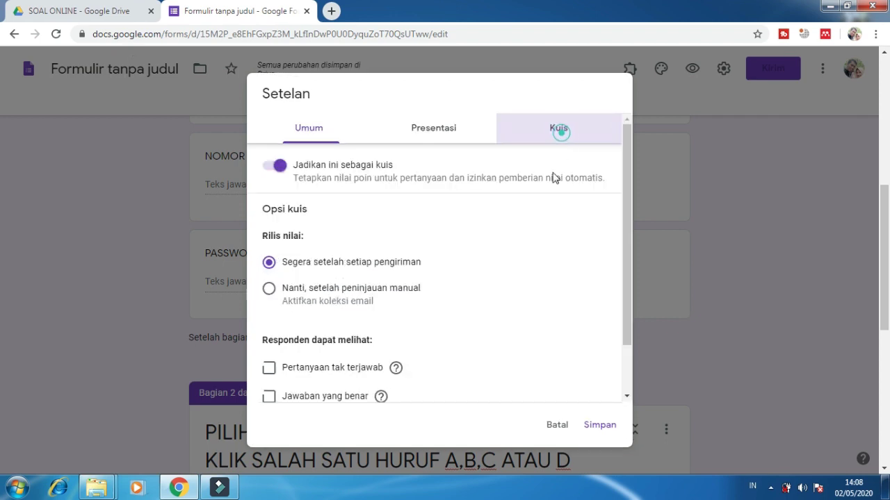
pyautogui.click(600, 425)
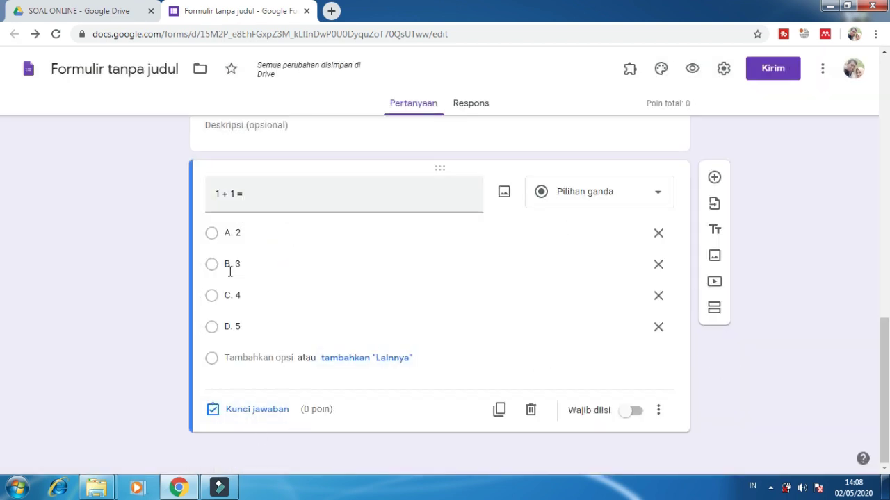
# Step: Give '1 + 1 =' a value of 2 points with A. 2 as the correct answer
pyautogui.click(254, 411)
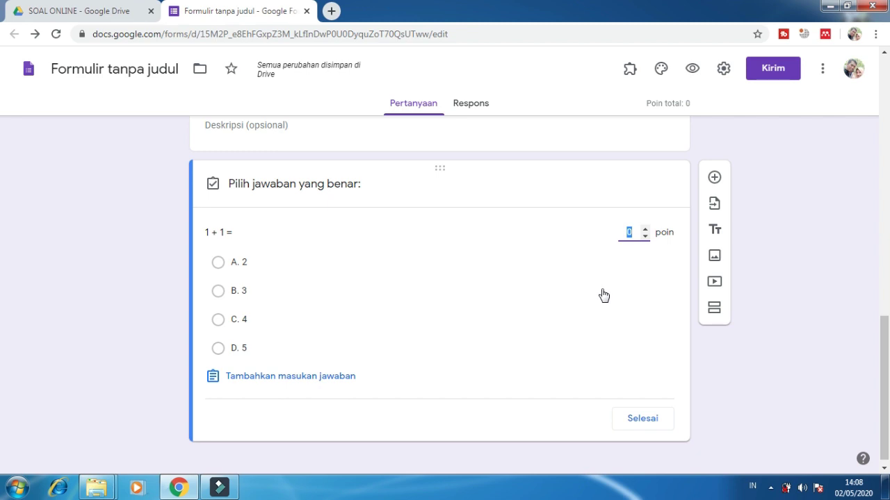
pyautogui.write('2')
pyautogui.click(72, 314)
pyautogui.click(219, 264)
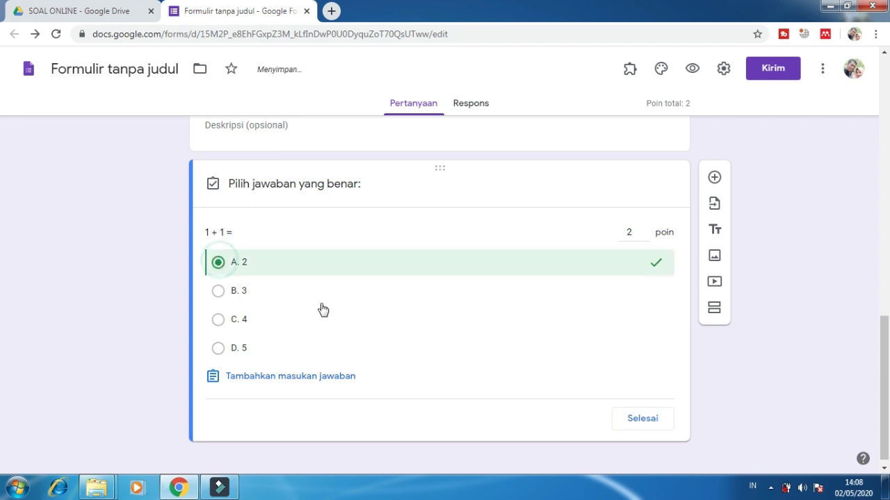
pyautogui.click(653, 420)
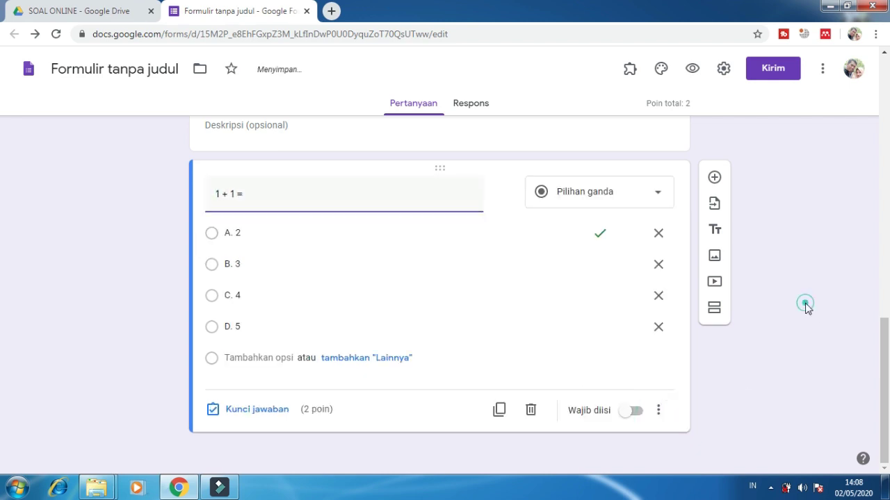
pyautogui.click(796, 311)
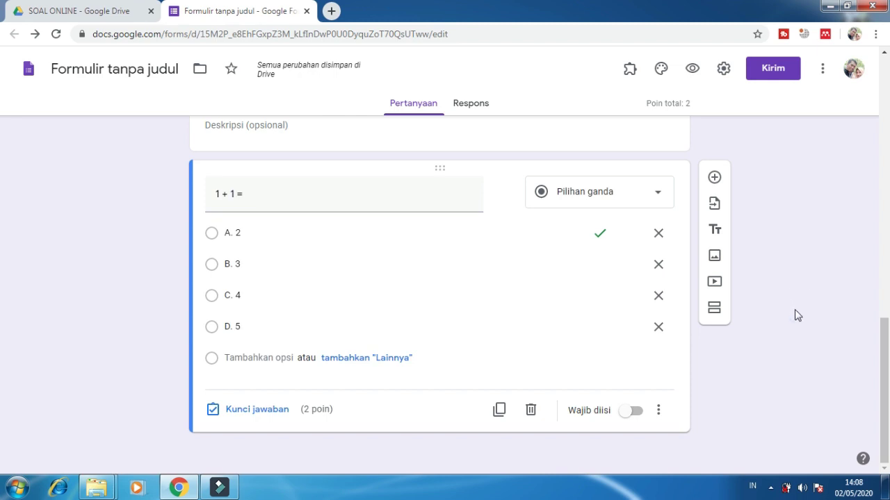
# Step: Add a multiple-choice question '2 X 2 = ....' below the '1 + 1 =' question
pyautogui.click(717, 182)
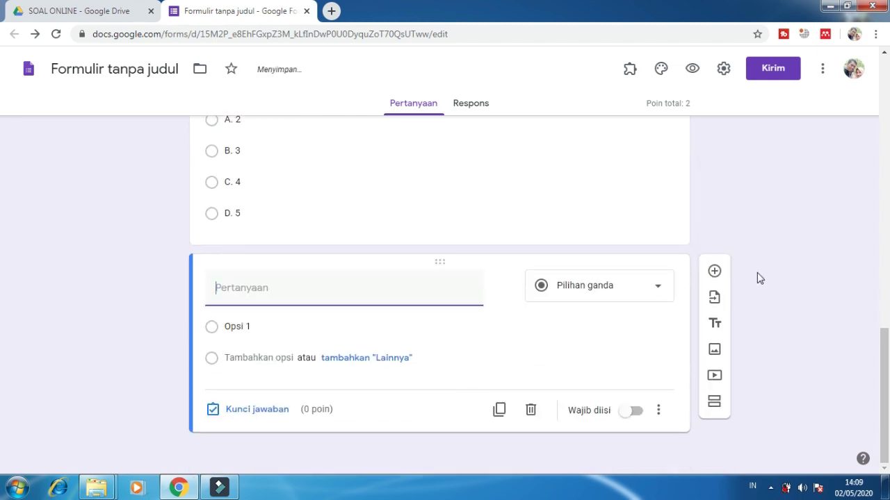
pyautogui.write('2 X 2 = ....')
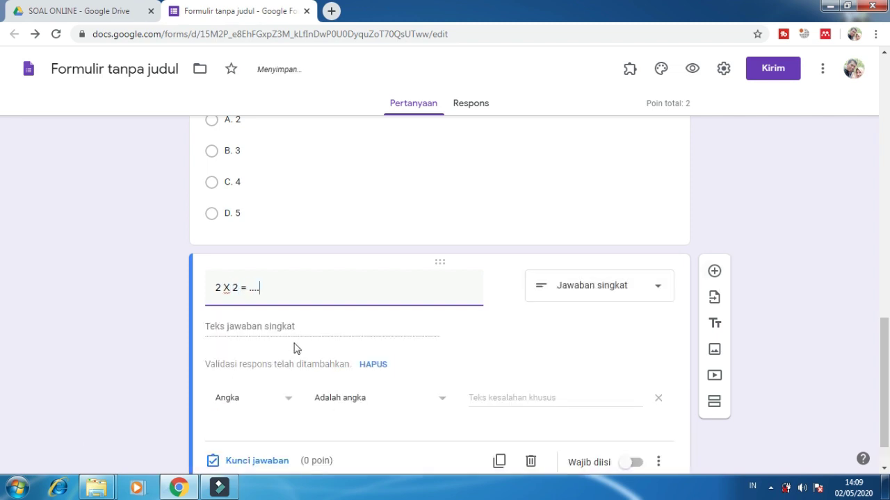
pyautogui.click(602, 296)
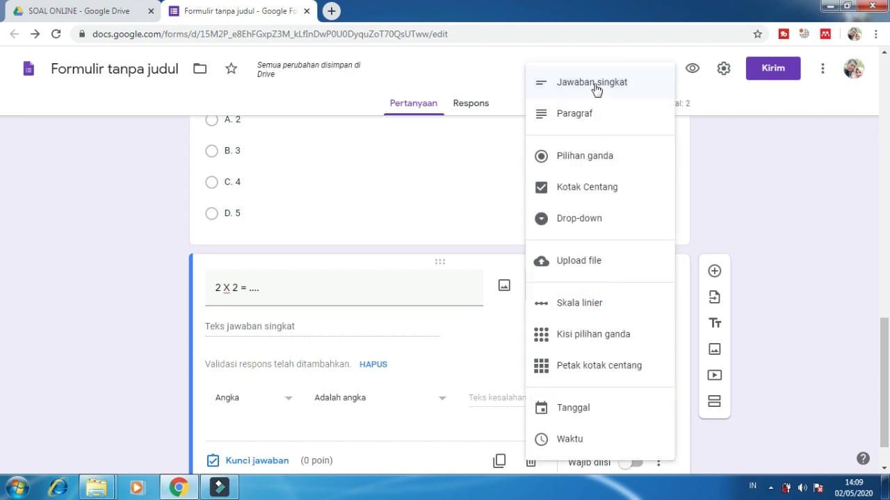
pyautogui.click(587, 155)
# Step: Enter the answer options 4, 5, 6 and 7
pyautogui.click(243, 326)
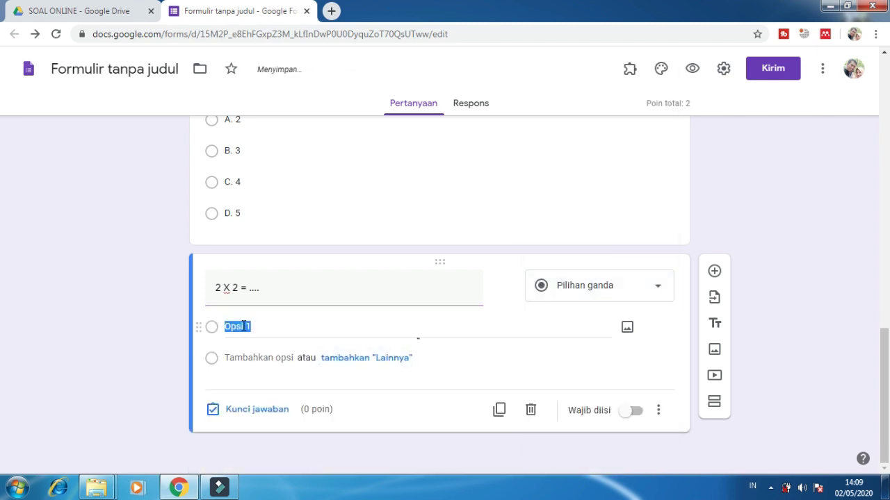
pyautogui.write('4')
pyautogui.click(249, 364)
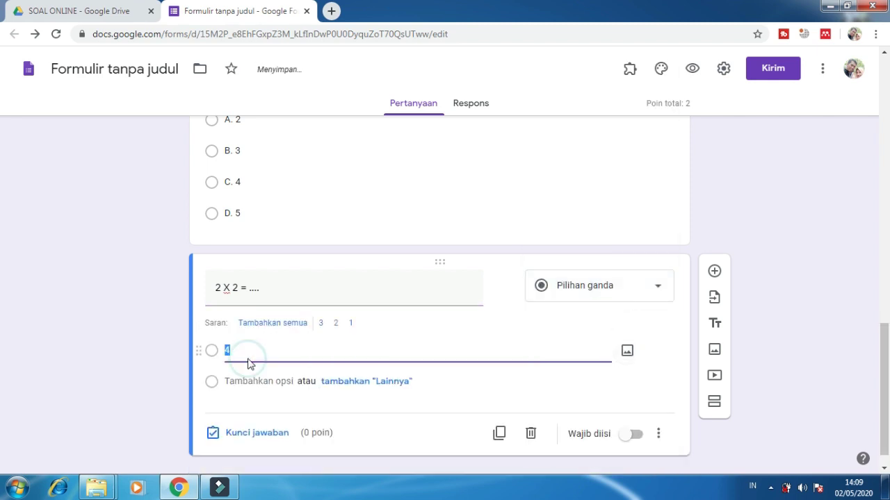
pyautogui.click(244, 379)
pyautogui.write('5')
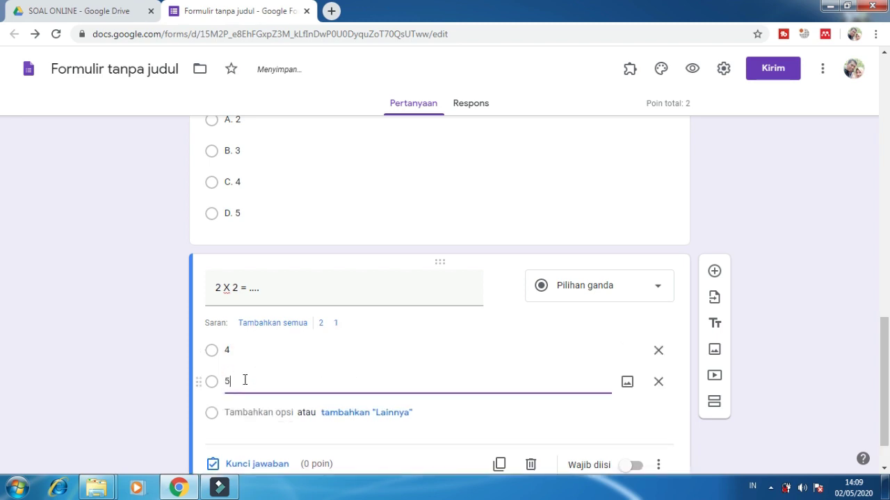
pyautogui.click(243, 414)
pyautogui.write('6')
pyautogui.click(245, 438)
pyautogui.write('7')
pyautogui.click(139, 422)
pyautogui.scroll(-2, 139, 420)
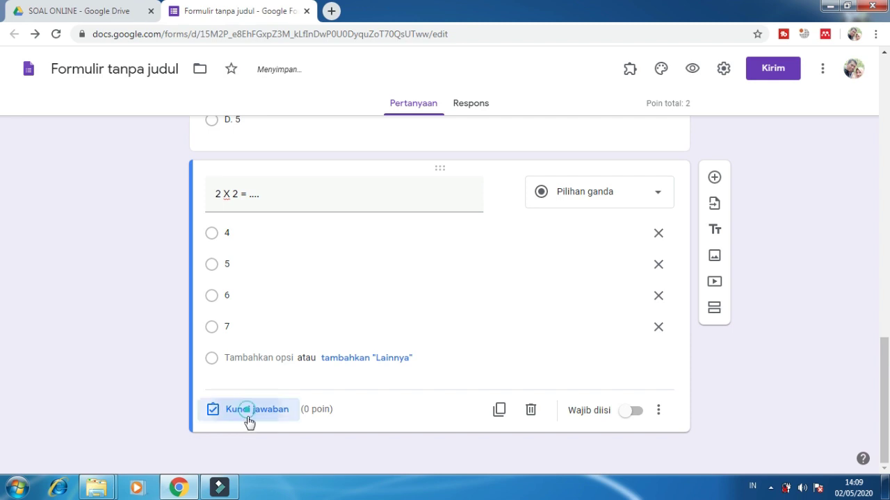
# Step: Make 4 the correct answer for '2 X 2 = ....', worth 2 points
pyautogui.click(248, 423)
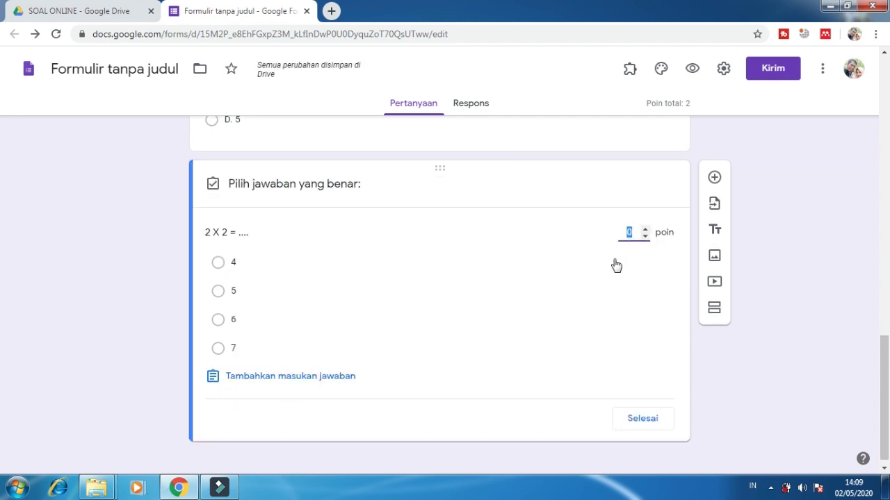
pyautogui.write('2')
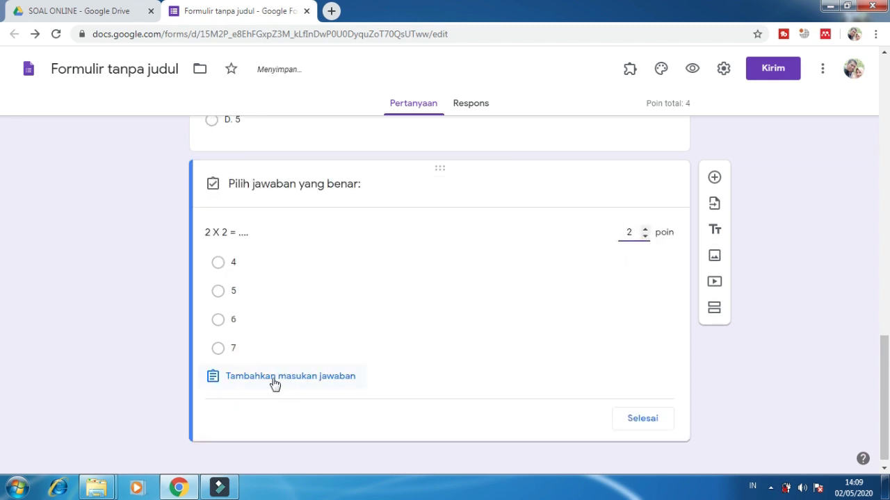
pyautogui.click(239, 265)
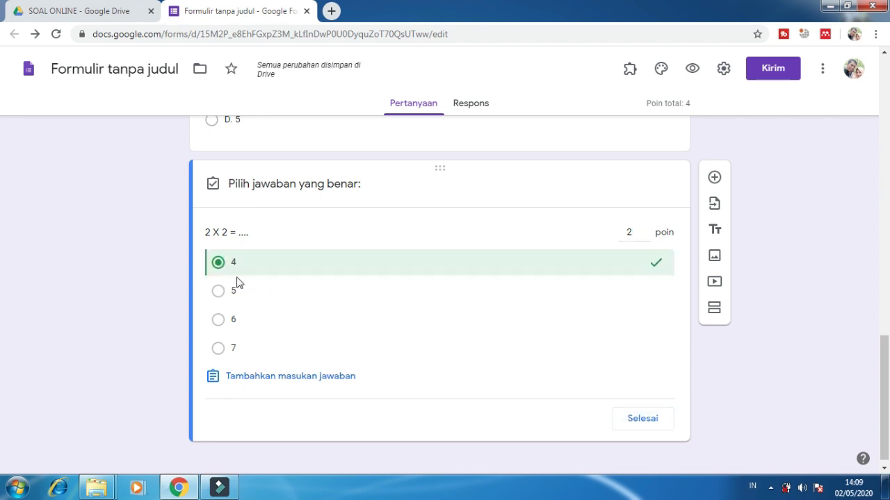
pyautogui.click(650, 421)
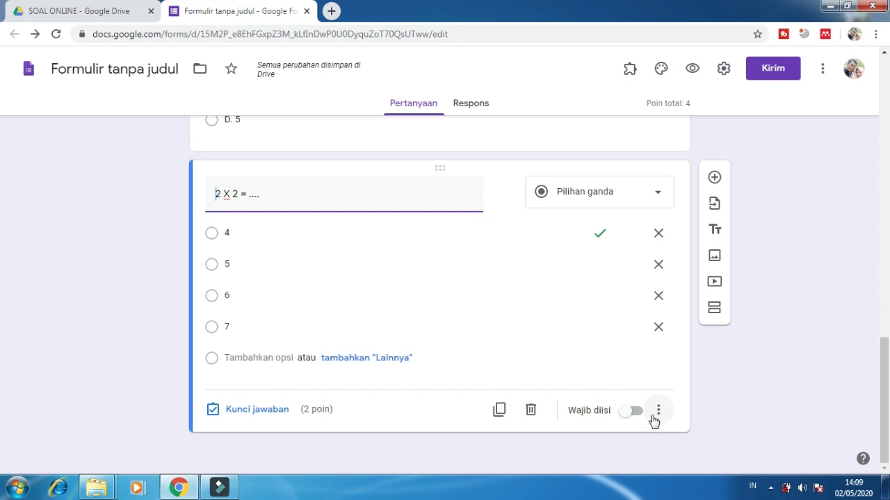
pyautogui.scroll(15, 707, 242)
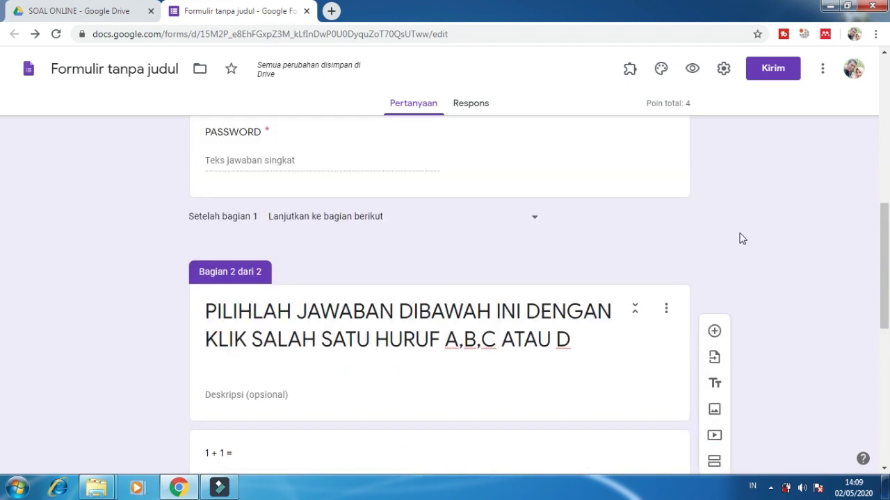
pyautogui.scroll(3, 740, 240)
pyautogui.scroll(-18, 741, 240)
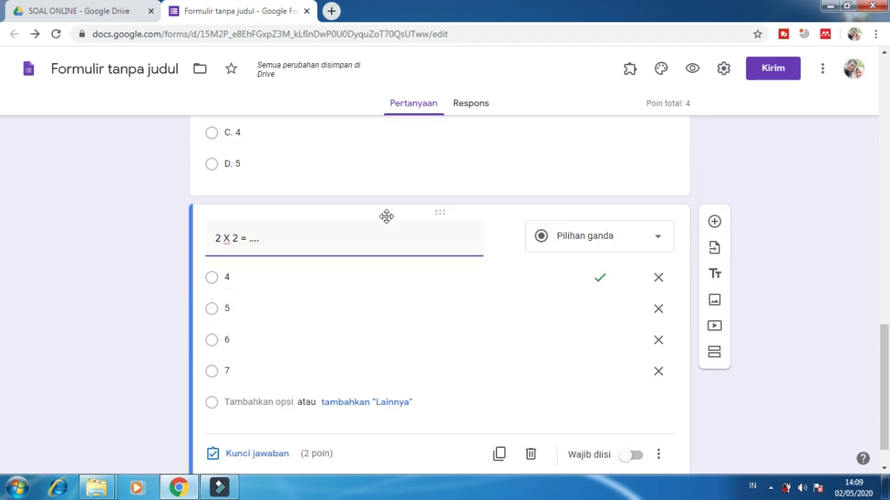
pyautogui.press('super')
pyautogui.press('super')
# Step: Open the form preview in respondent view
pyautogui.click(693, 71)
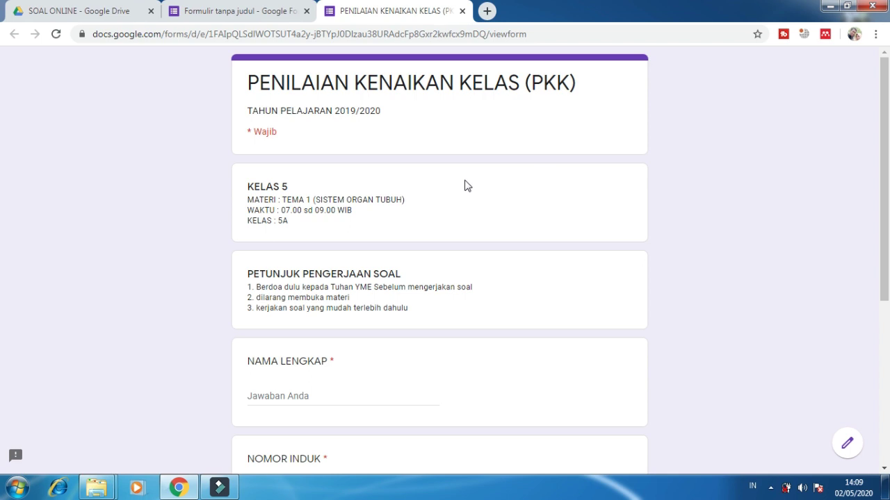
pyautogui.scroll(-2, 528, 241)
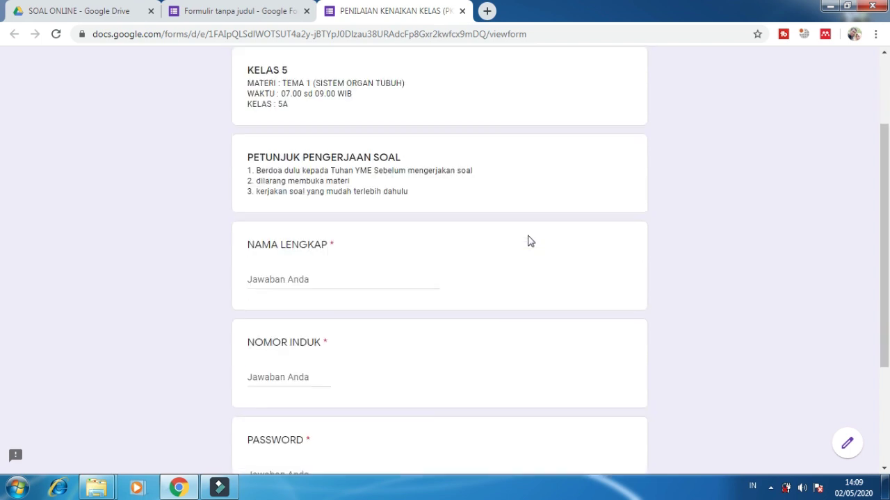
pyautogui.scroll(2, 531, 234)
pyautogui.scroll(-1, 431, 206)
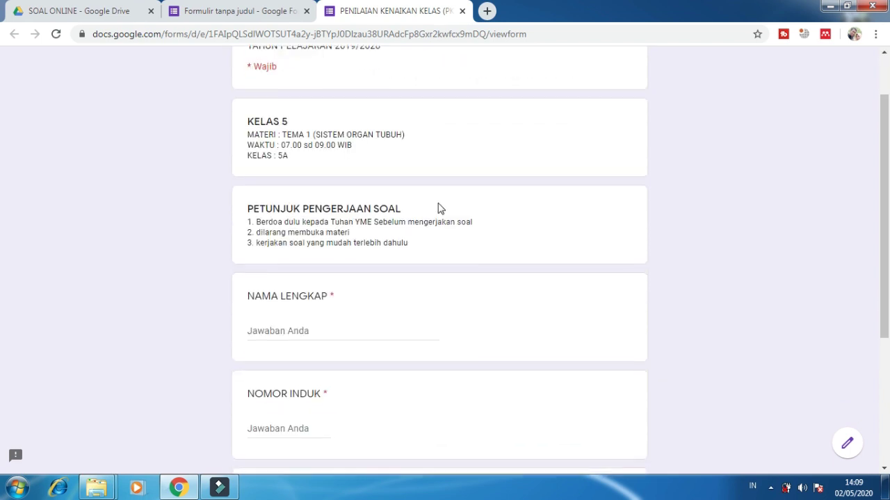
# Step: Fill in the respondent's full name, student number and password
pyautogui.click(281, 334)
pyautogui.scroll(-2, 358, 332)
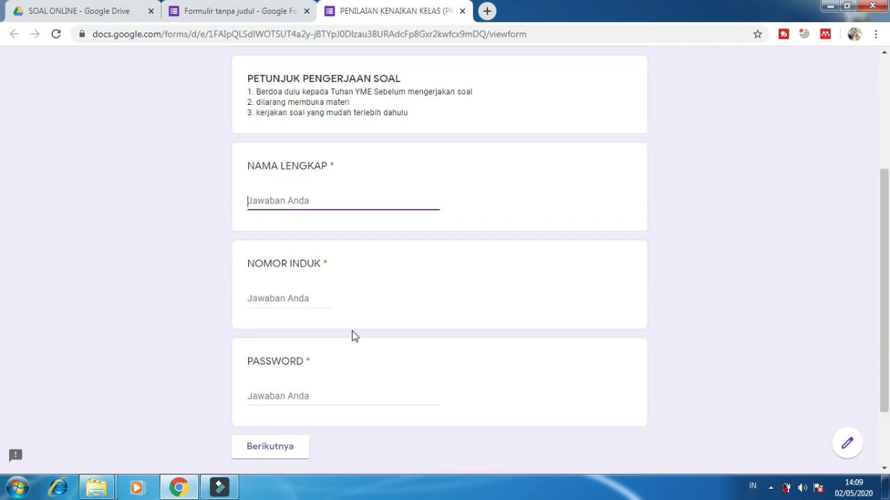
pyautogui.press('Tab')
pyautogui.press('Tab')
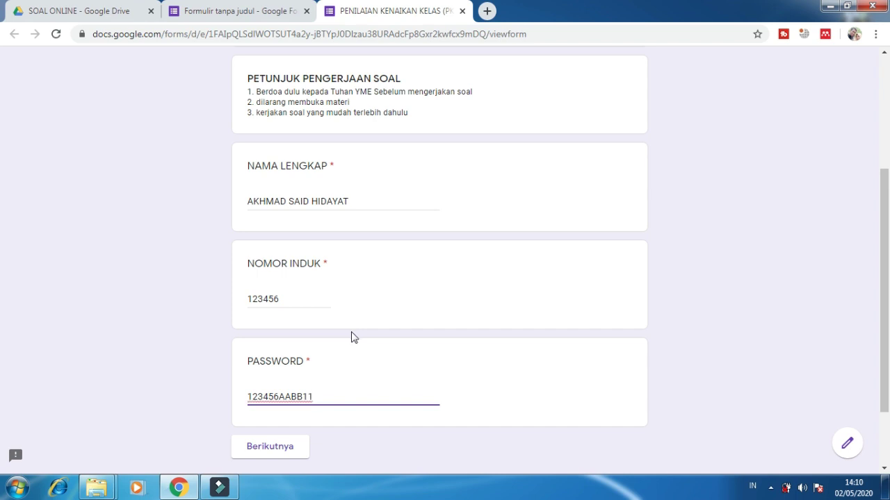
pyautogui.scroll(-2, 352, 336)
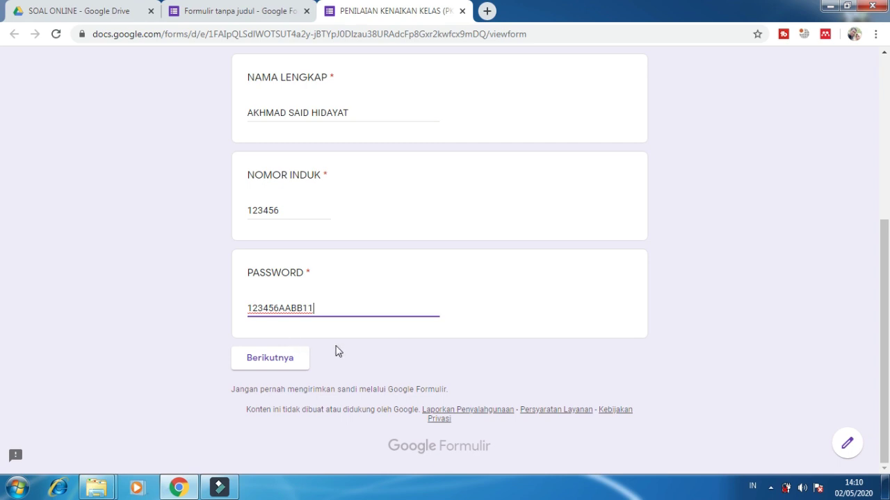
# Step: On the next page, answer A. 2 for the first question and 4 for 2 X 2, then submit the exam
pyautogui.click(285, 367)
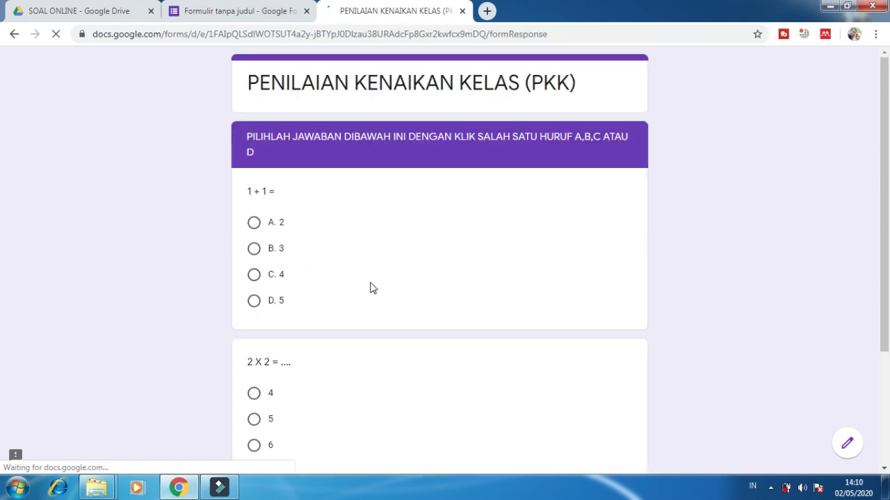
pyautogui.scroll(-3, 293, 233)
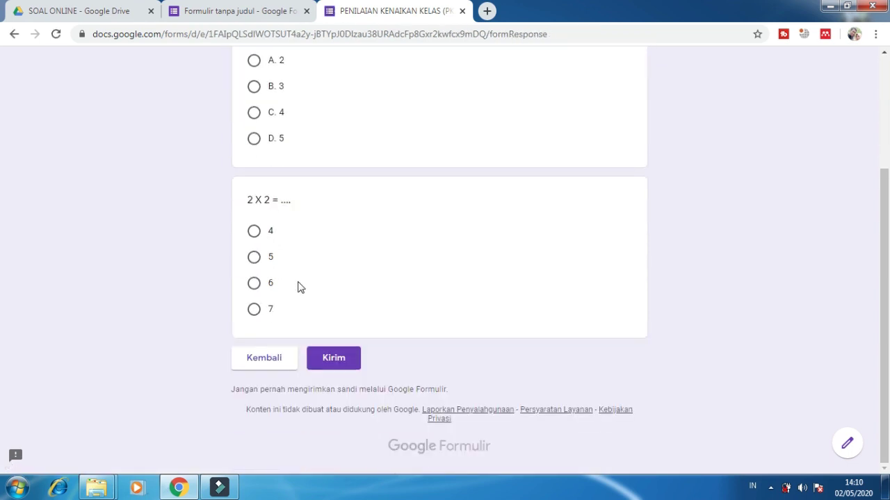
pyautogui.scroll(3, 298, 288)
pyautogui.scroll(-2, 298, 288)
pyautogui.scroll(2, 299, 288)
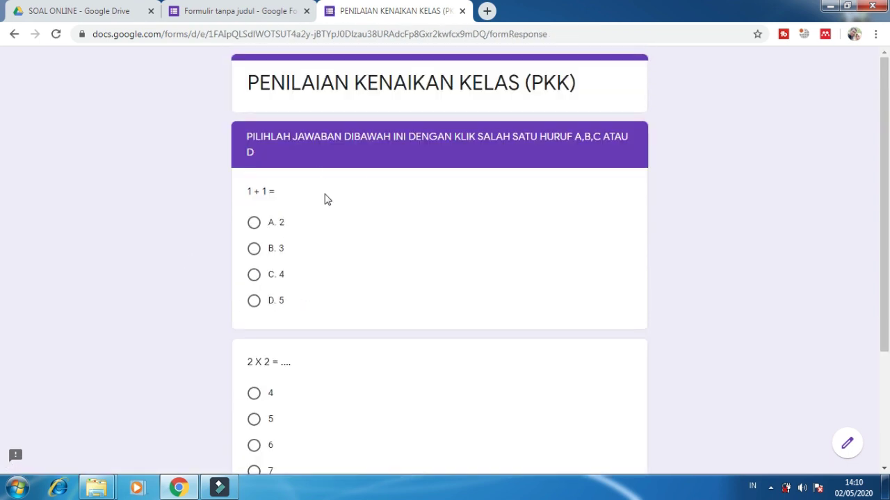
pyautogui.click(253, 222)
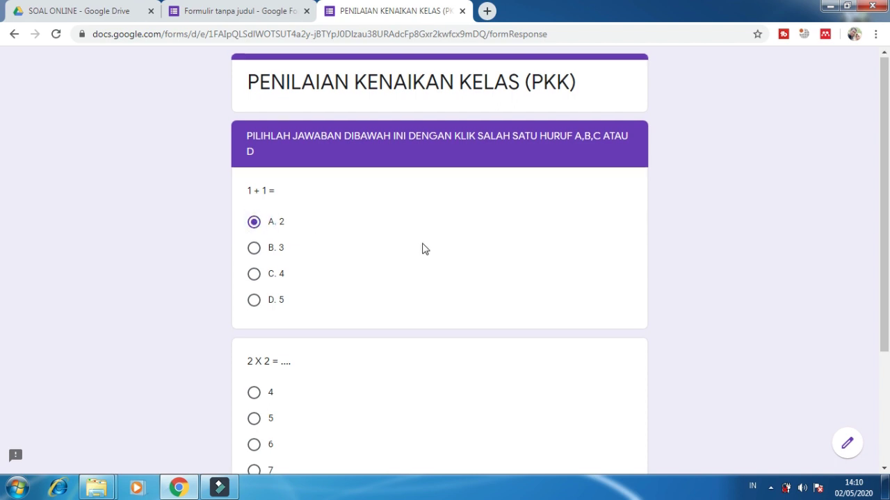
pyautogui.scroll(-3, 425, 244)
pyautogui.click(254, 232)
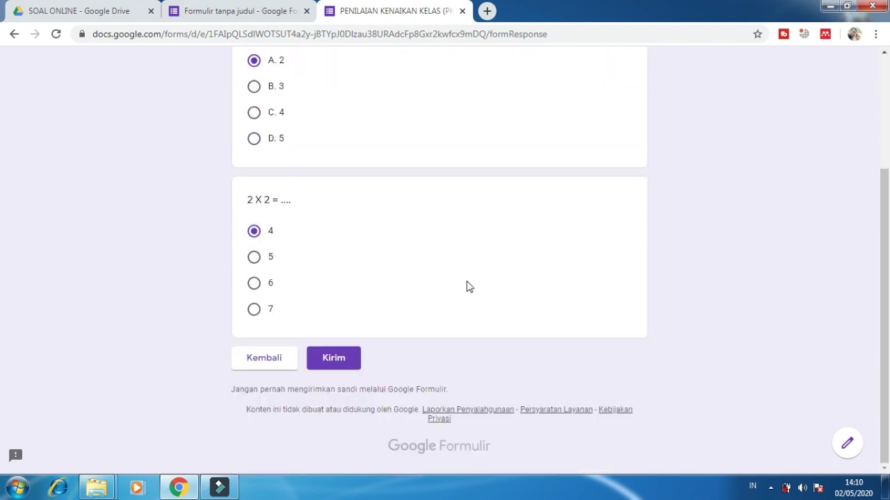
pyautogui.click(326, 360)
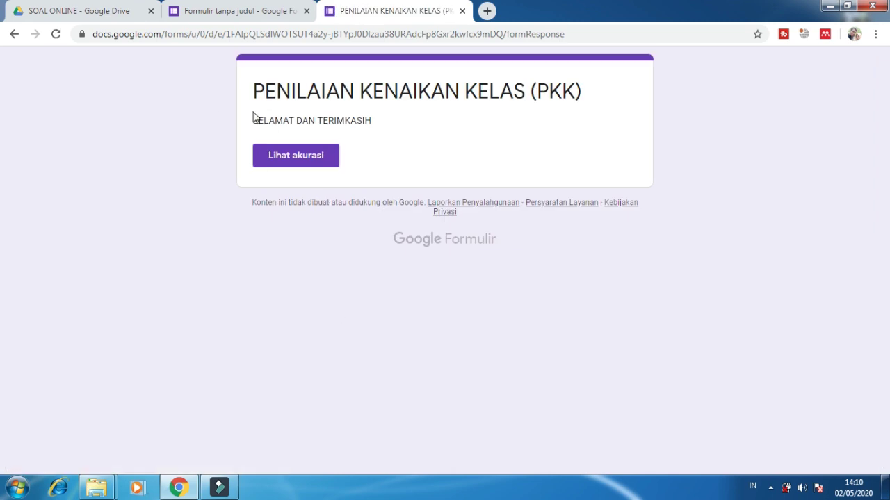
# Step: Highlight the SELAMAT DAN TERIMKASIH confirmation message, then return to the form editor
pyautogui.moveTo(369, 122); pyautogui.dragTo(234, 121)
pyautogui.click(230, 223)
pyautogui.click(213, 8)
# Step: View the Respons summary showing 1 tanggapan with an average of 4 / 4 poin
pyautogui.scroll(10, 476, 166)
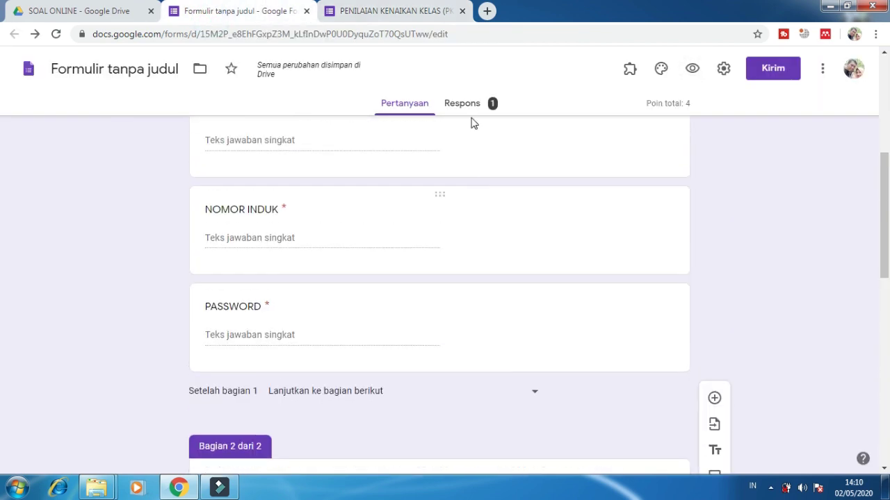
pyautogui.click(471, 104)
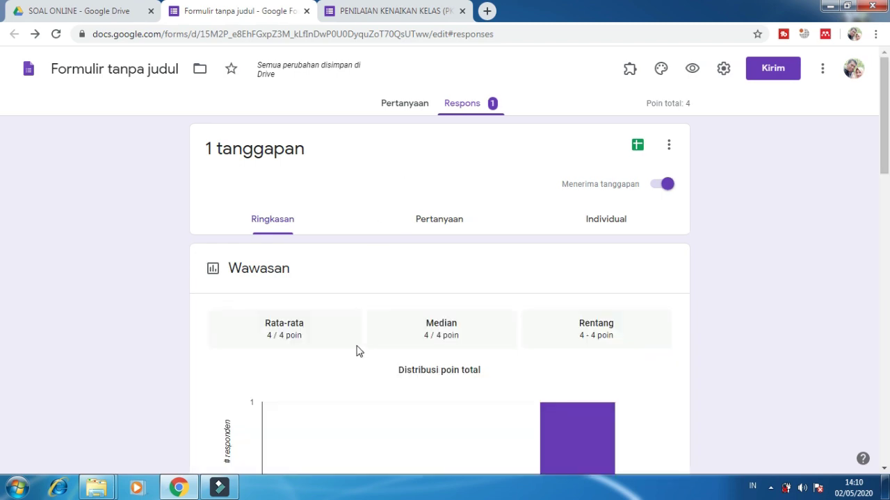
pyautogui.scroll(-4, 391, 338)
pyautogui.scroll(4, 391, 338)
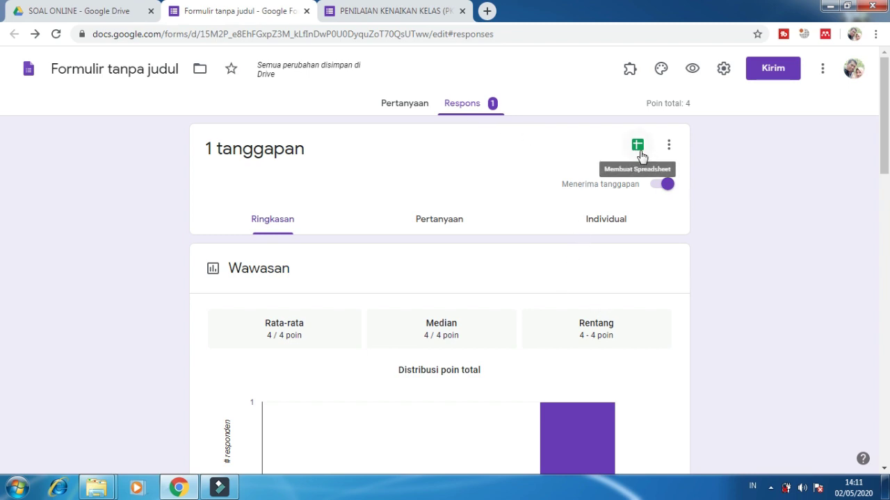
pyautogui.press('super+plus')
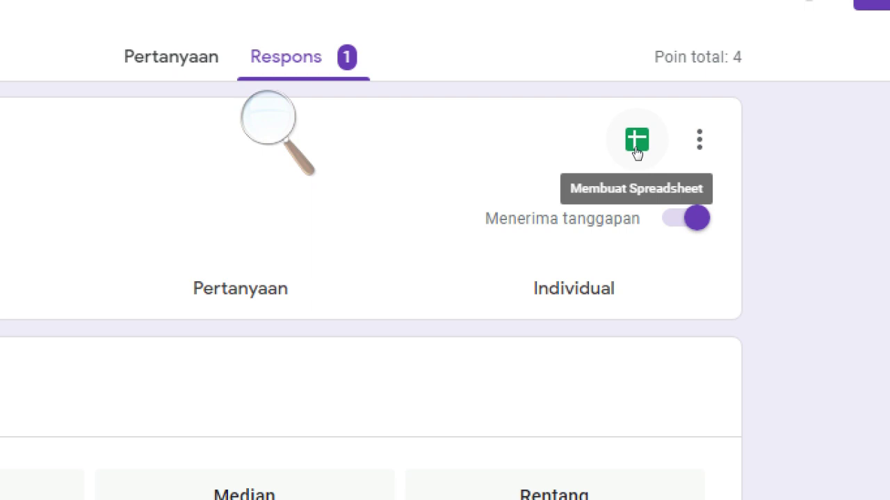
# Step: Link the responses to a new spreadsheet, 'Formulir tanpa judul (Respons)'
pyautogui.click(636, 153)
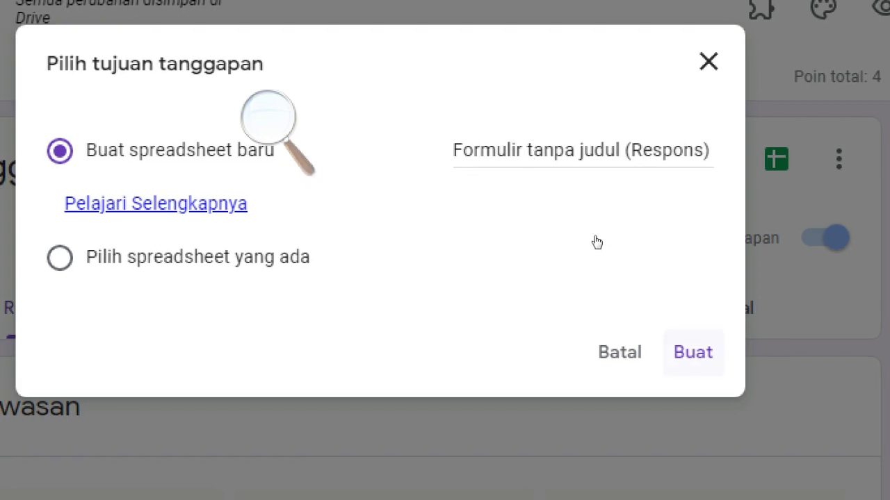
pyautogui.press('Return')
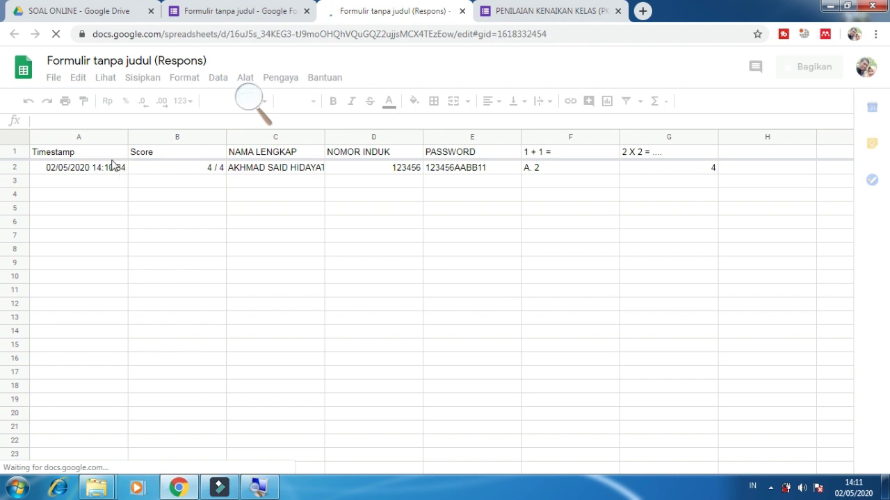
# Step: Review row 2 of the spreadsheet: the 4 / 4 score, name, NOMOR INDUK, and both answers
pyautogui.click(249, 97)
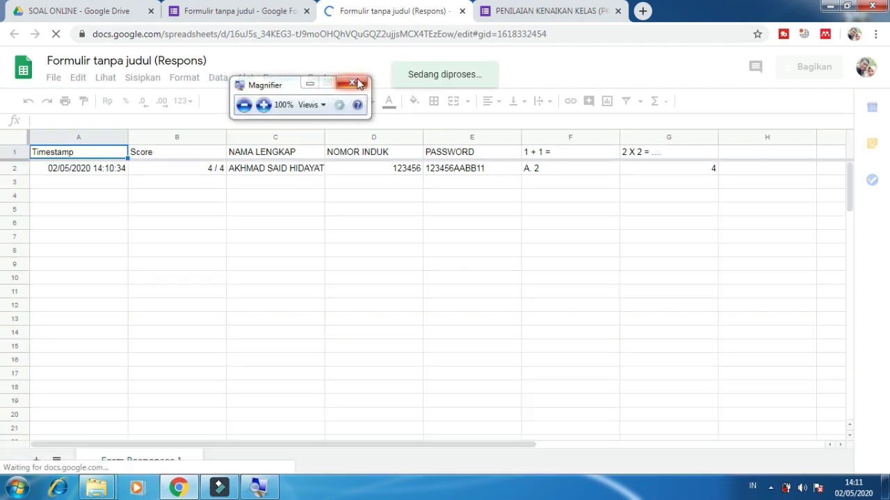
pyautogui.click(354, 82)
pyautogui.click(175, 168)
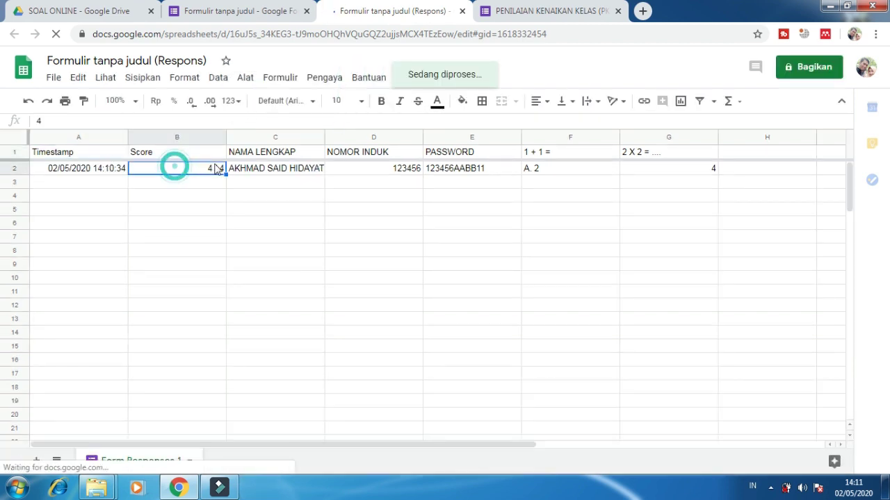
pyautogui.click(254, 171)
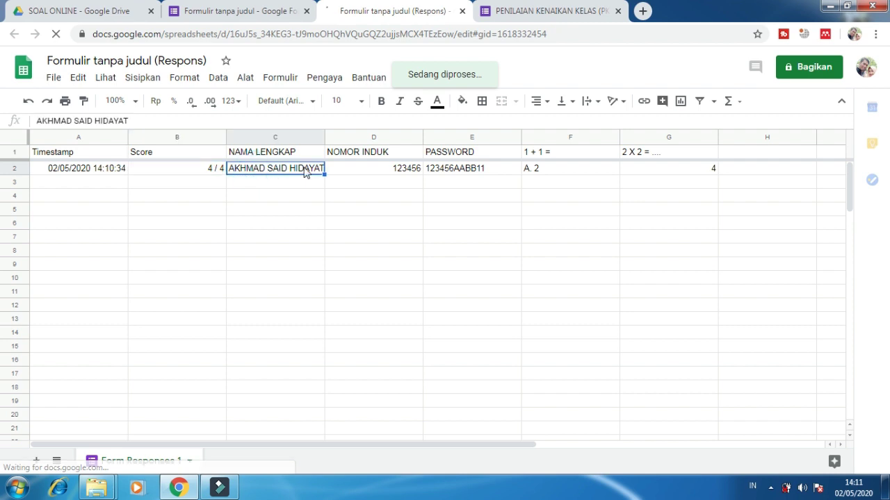
pyautogui.click(391, 174)
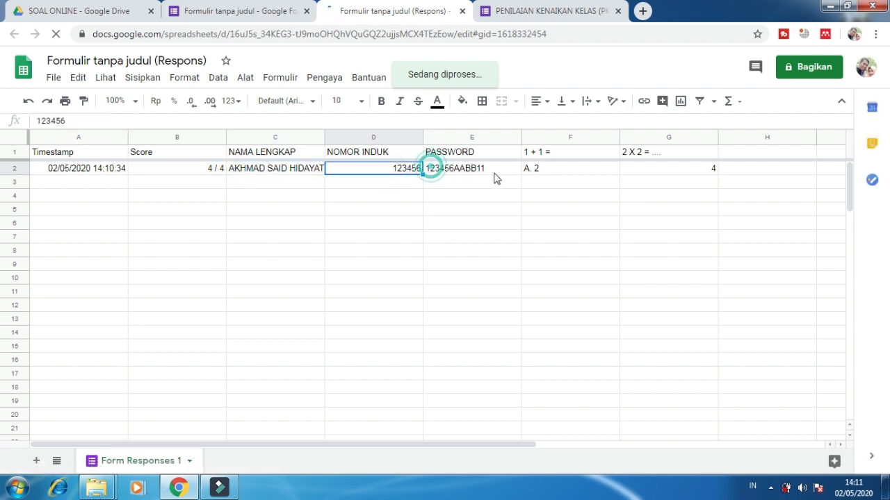
pyautogui.click(562, 171)
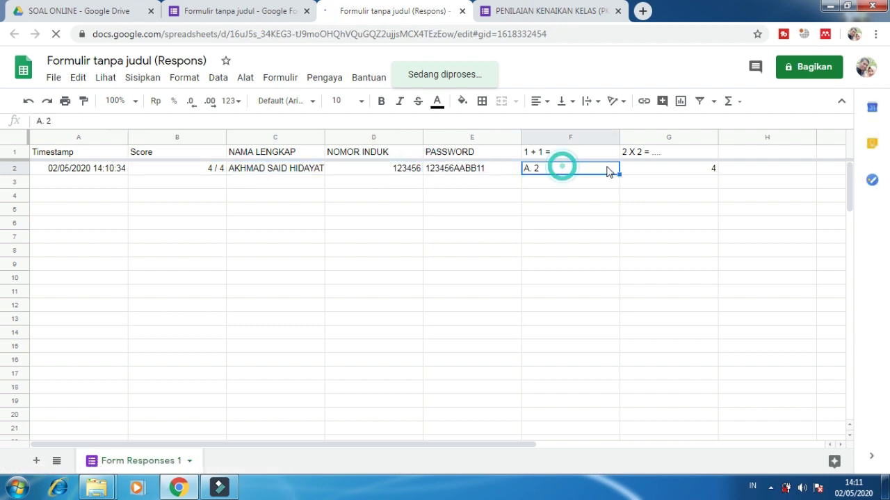
pyautogui.click(653, 168)
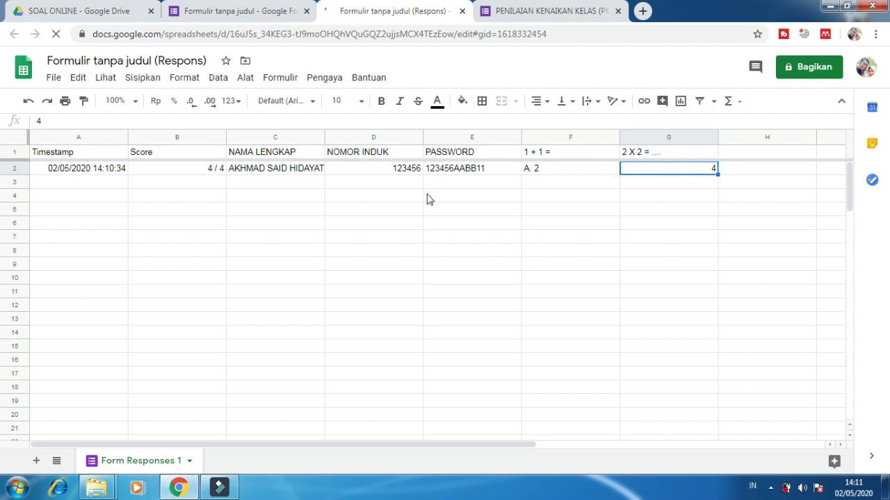
pyautogui.click(124, 227)
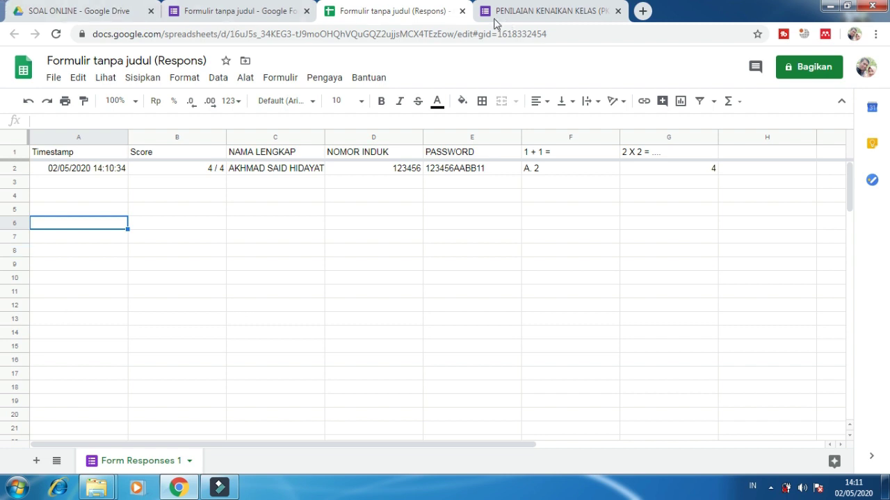
# Step: Close the responses spreadsheet tab and the live exam form tab
pyautogui.click(462, 11)
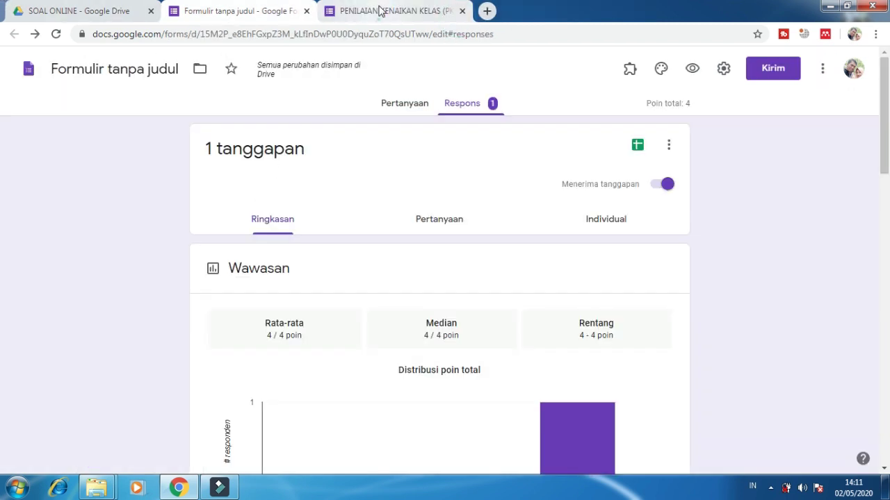
pyautogui.click(378, 10)
pyautogui.click(462, 11)
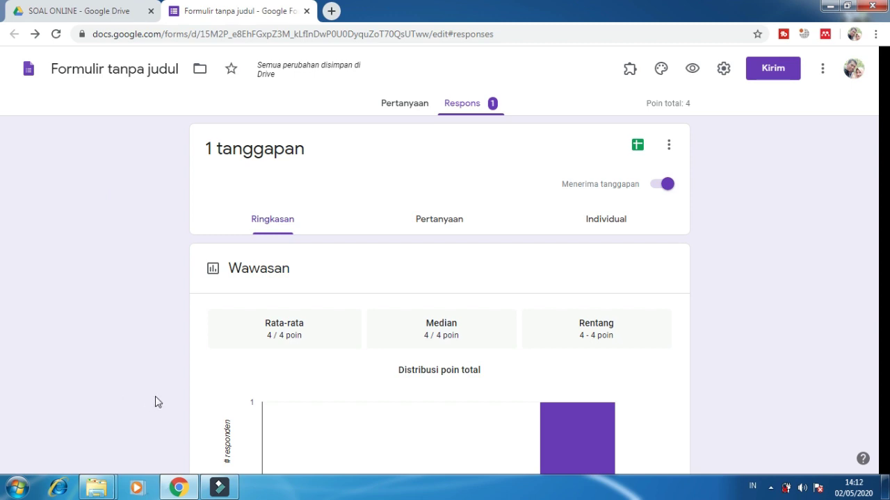
# Step: Go back to the Pertanyaan view showing the exam's questions
pyautogui.click(402, 105)
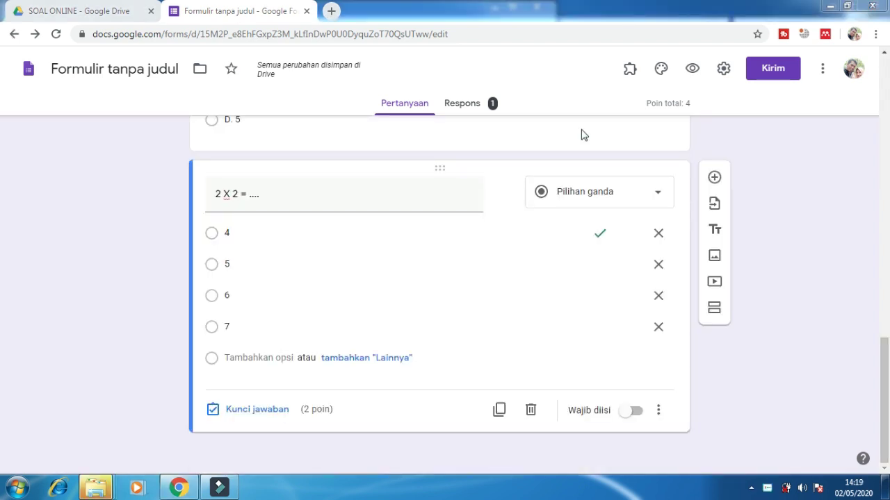
# Step: Search the add-on marketplace for 'formLimiter' and open its add-on page
pyautogui.click(822, 72)
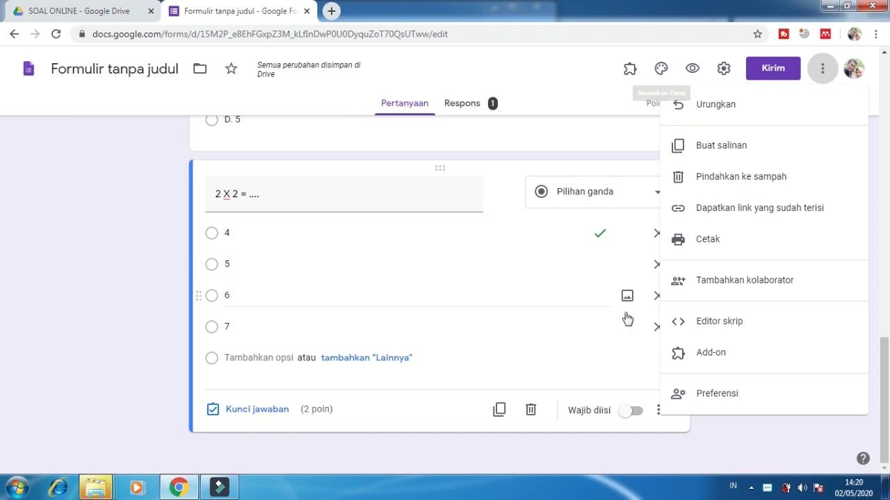
pyautogui.click(684, 354)
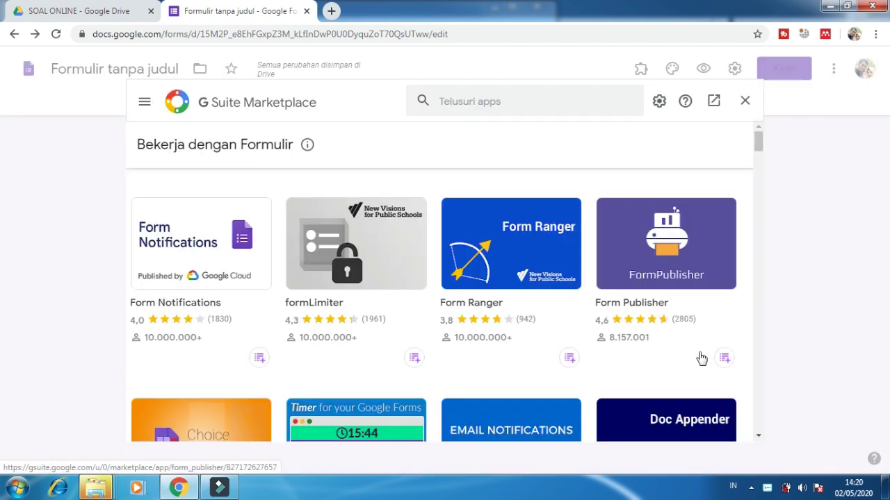
pyautogui.click(560, 102)
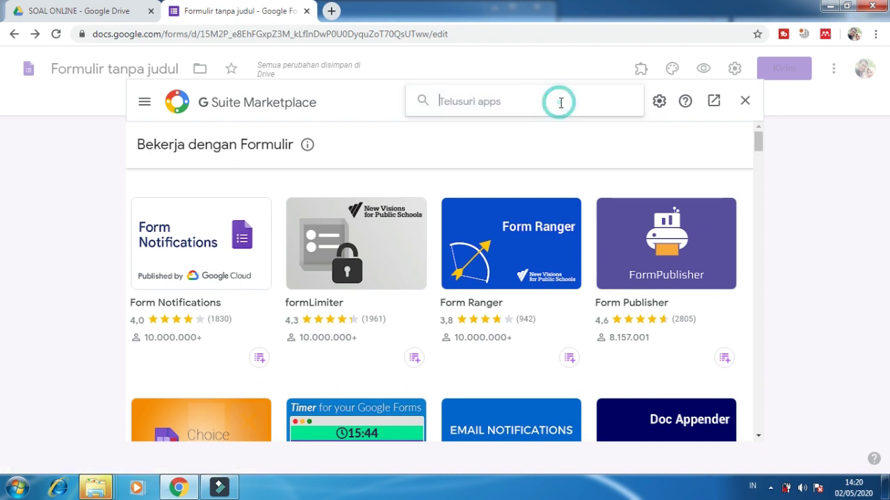
pyautogui.write('FORMLI')
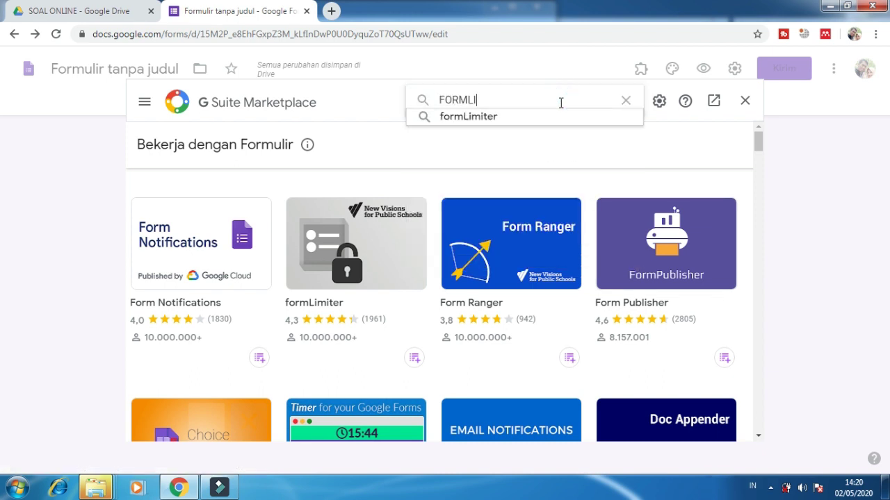
pyautogui.press('super+plus')
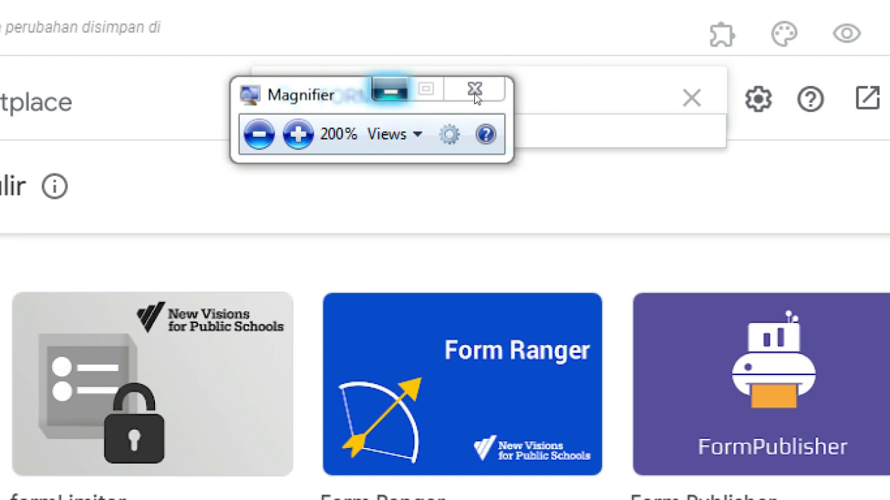
pyautogui.click(475, 93)
pyautogui.press('Down')
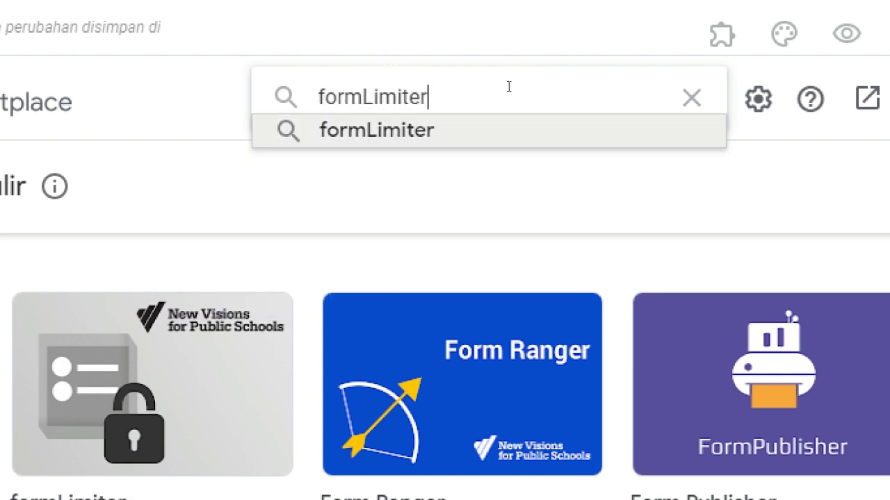
pyautogui.press('Return')
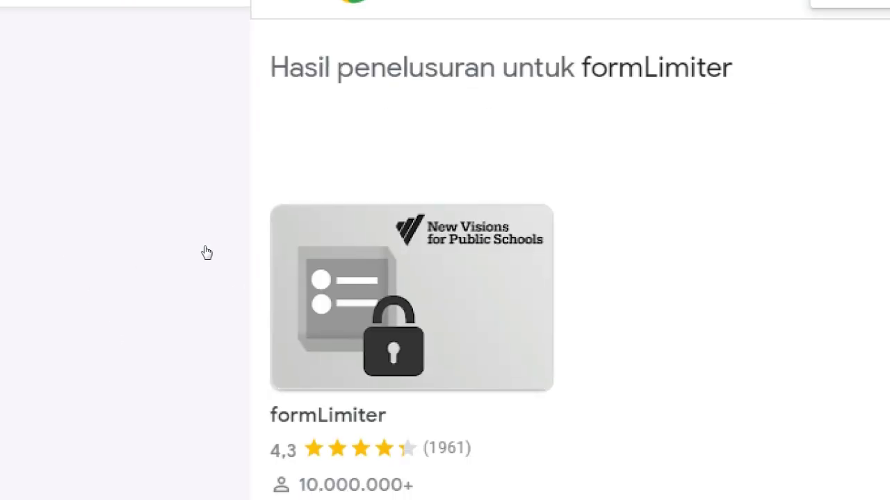
pyautogui.click(192, 251)
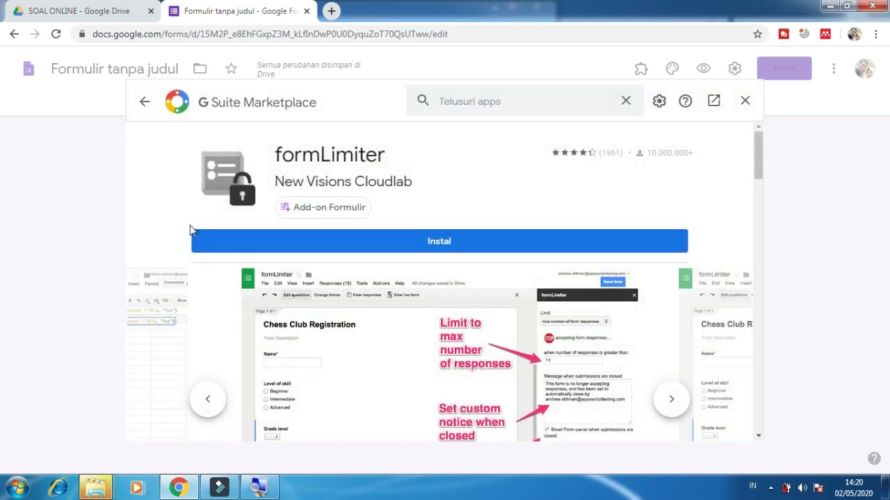
# Step: Install formLimiter, authorising it with the Google account, and dismiss the installed confirmation
pyautogui.click(391, 240)
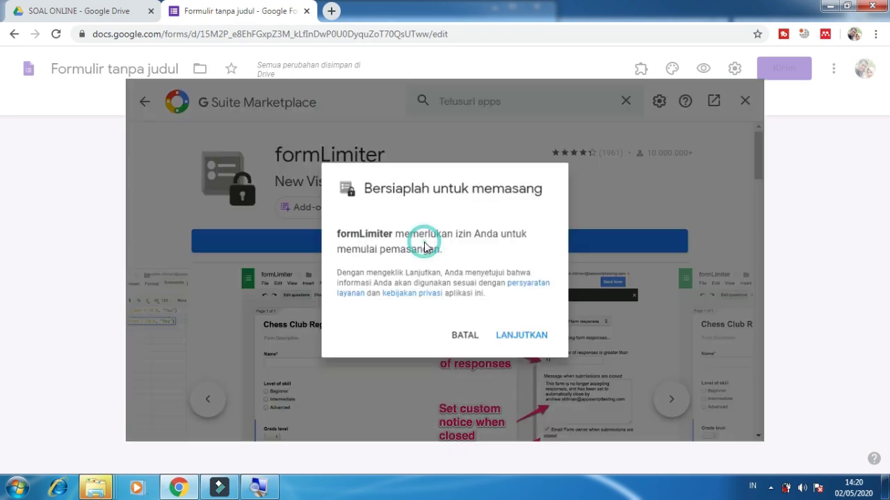
pyautogui.click(516, 332)
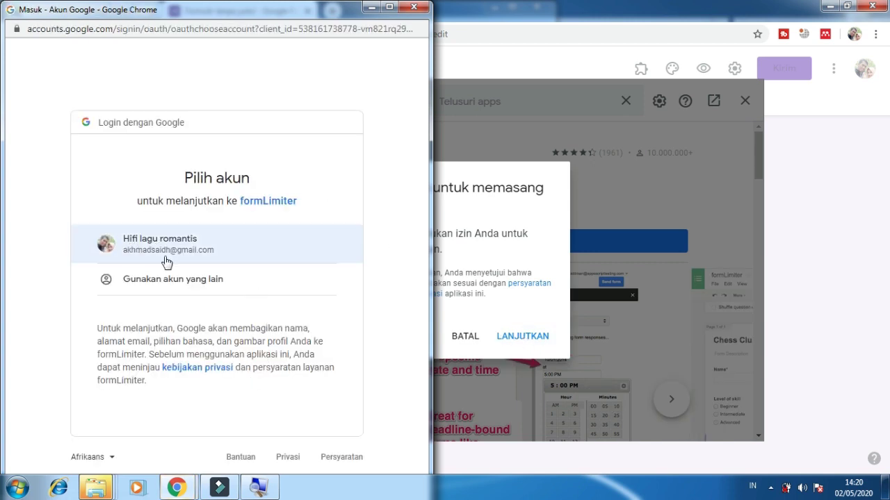
pyautogui.click(162, 254)
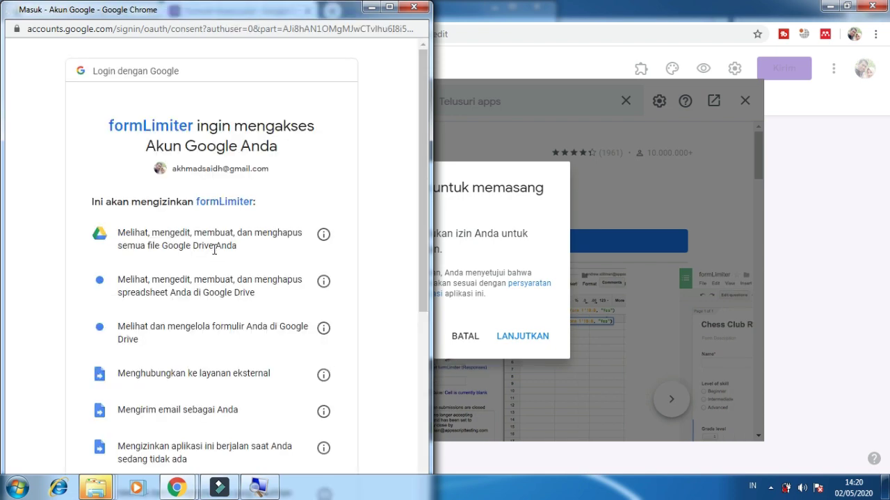
pyautogui.scroll(-5, 216, 248)
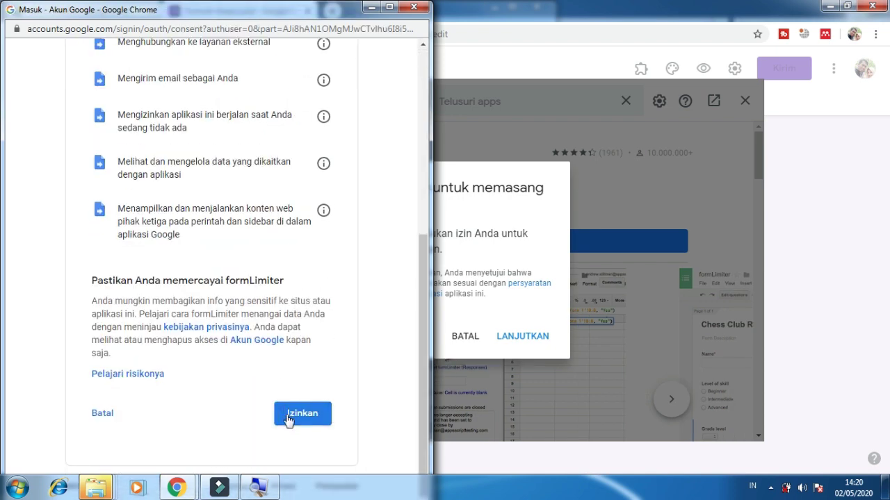
pyautogui.click(287, 417)
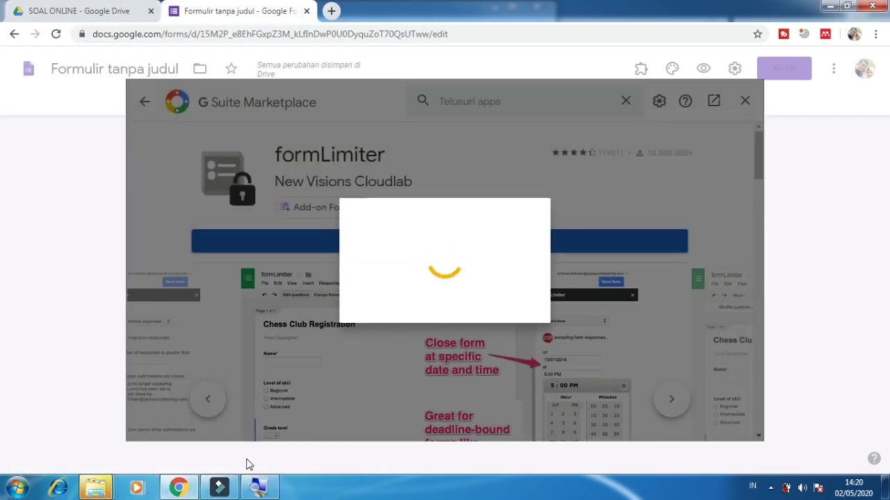
pyautogui.click(254, 490)
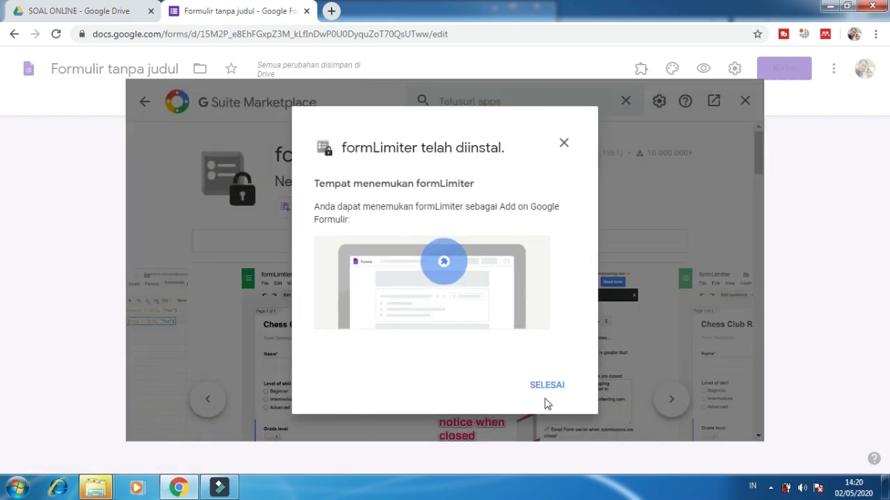
pyautogui.click(544, 393)
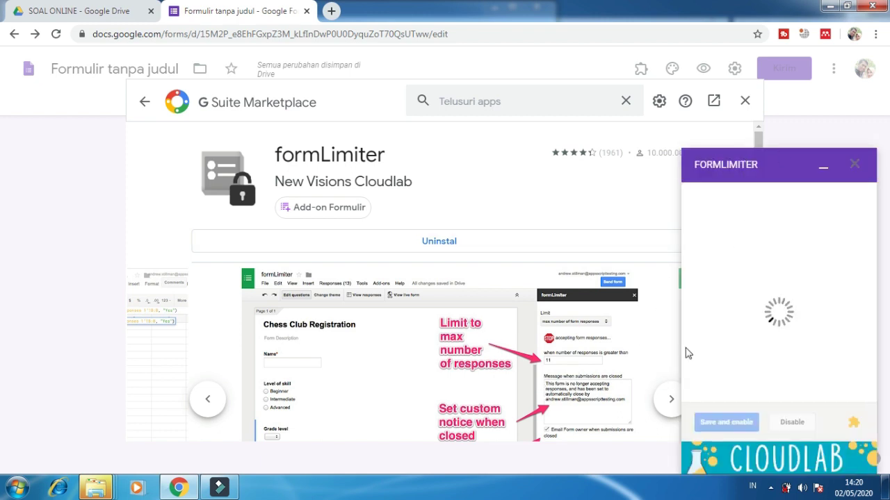
# Step: Set formLimiter's limit type to date and time with a closing date of 05/03/2020
pyautogui.click(744, 102)
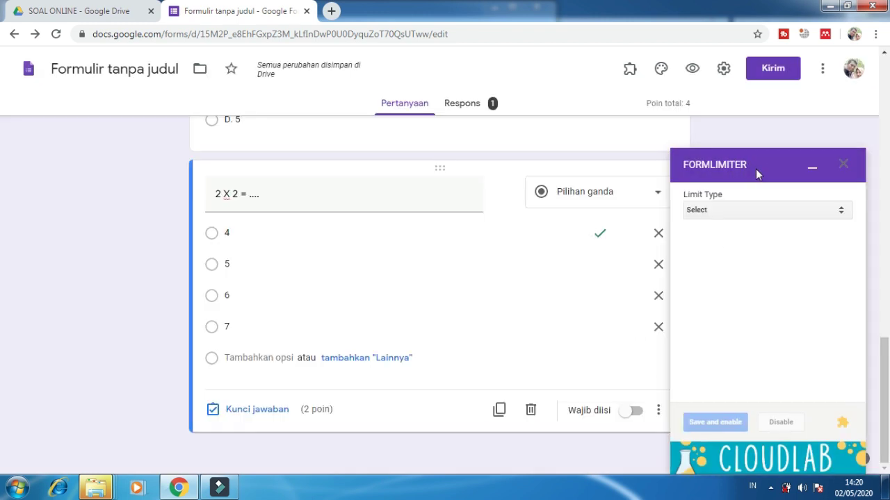
pyautogui.click(705, 215)
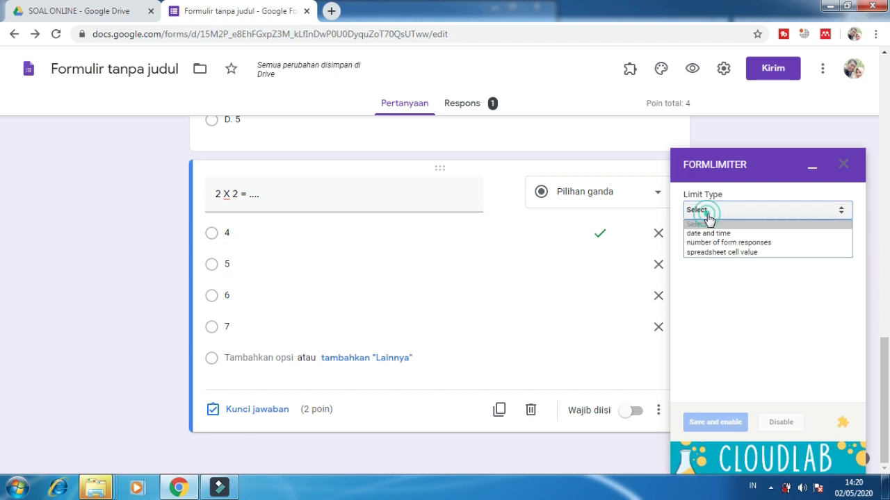
pyautogui.click(757, 235)
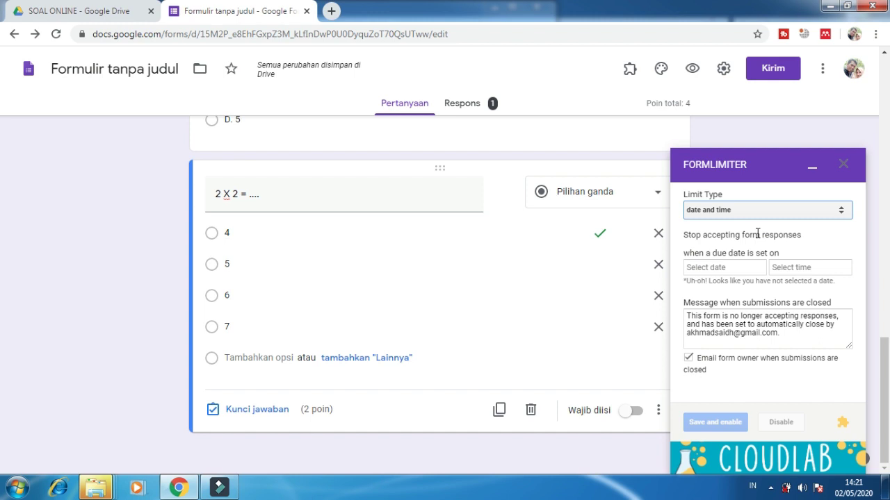
pyautogui.click(741, 268)
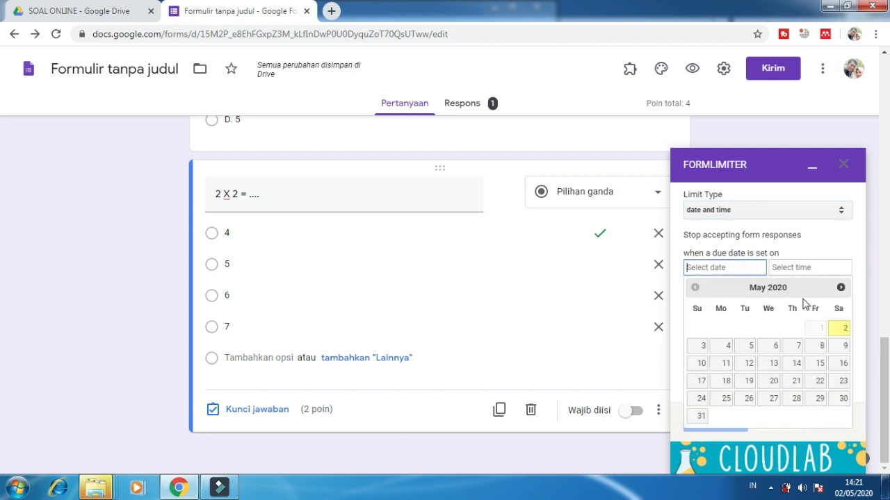
pyautogui.click(703, 347)
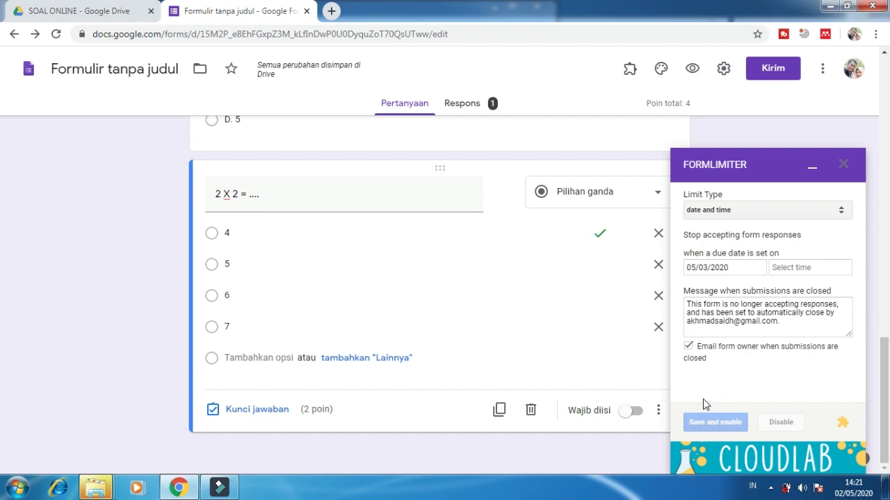
pyautogui.press('super+plus')
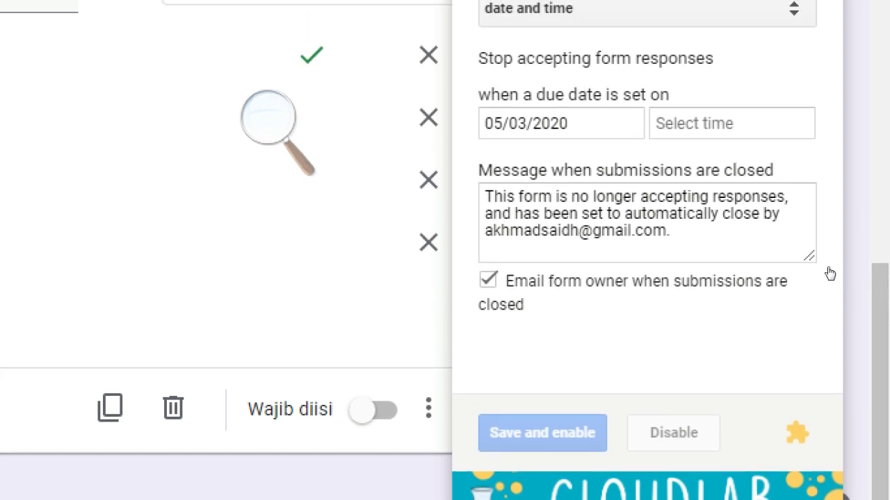
# Step: Set the closing time to 8:00 AM and save and enable the formLimiter schedule
pyautogui.click(705, 265)
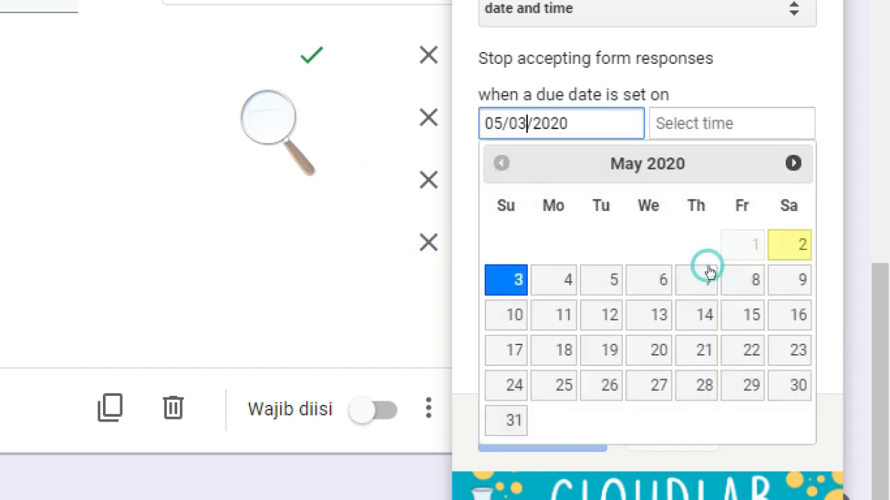
pyautogui.click(698, 351)
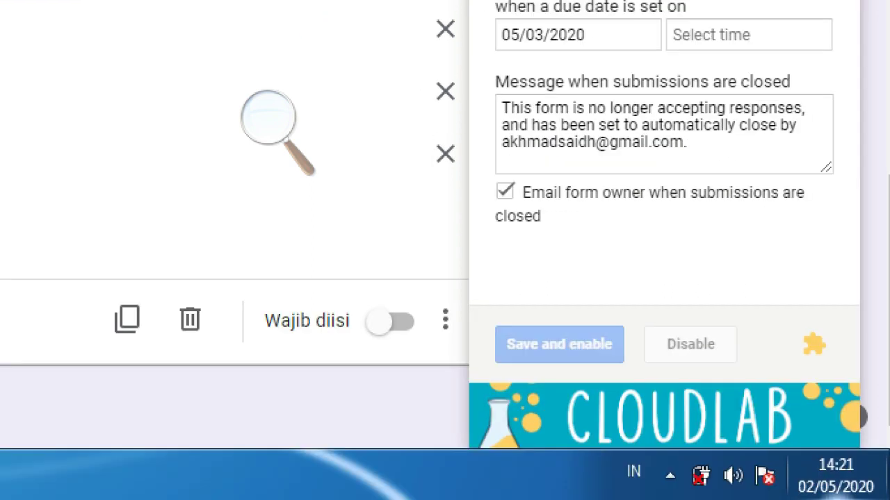
pyautogui.moveTo(853, 491)
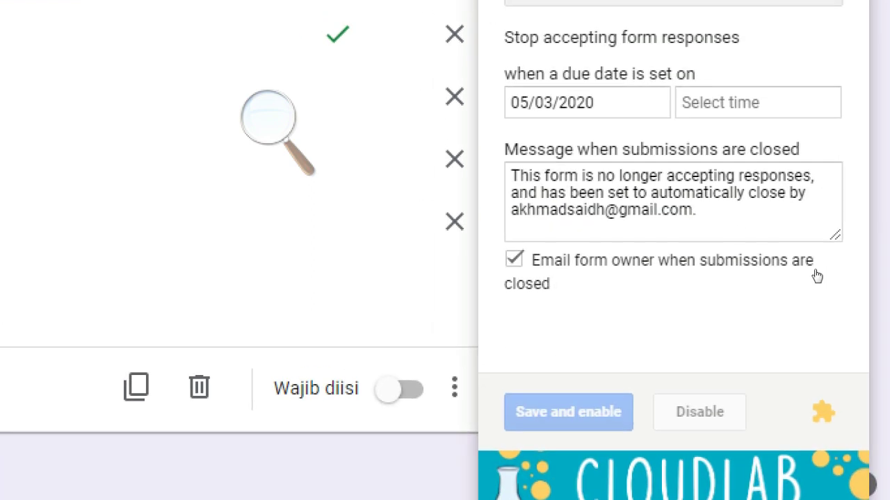
pyautogui.click(805, 200)
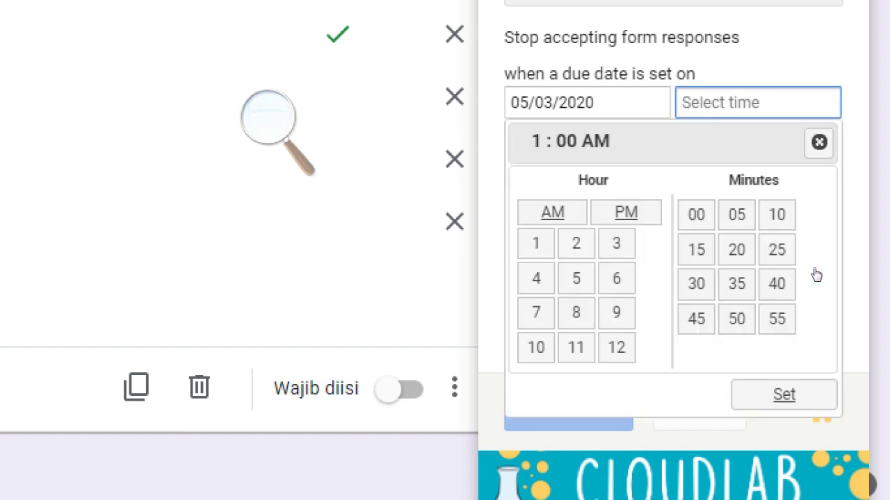
pyautogui.click(709, 323)
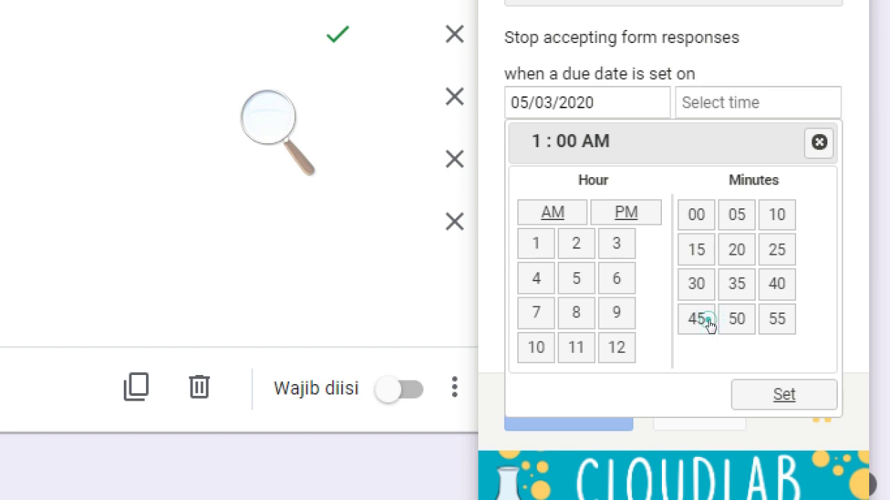
pyautogui.click(718, 376)
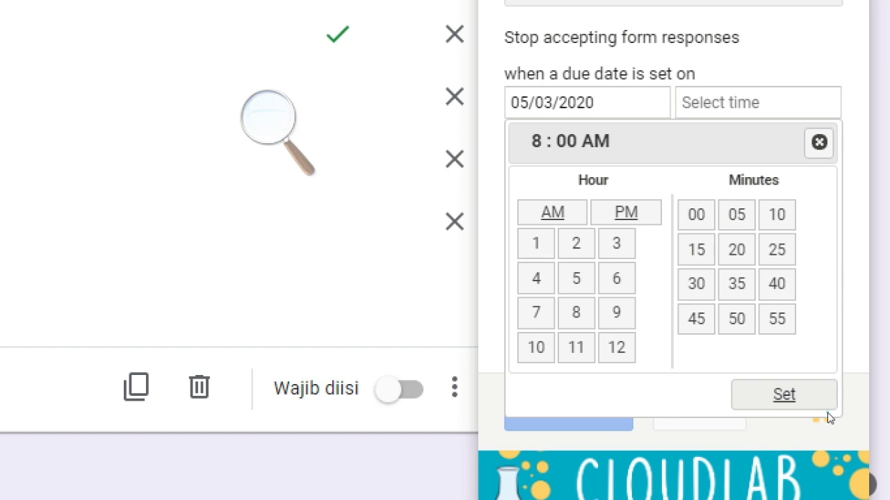
pyautogui.click(825, 409)
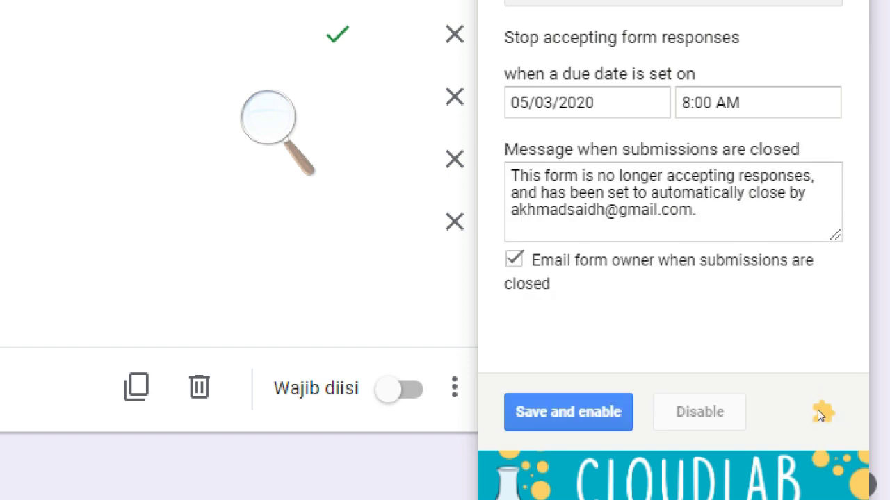
pyautogui.click(717, 417)
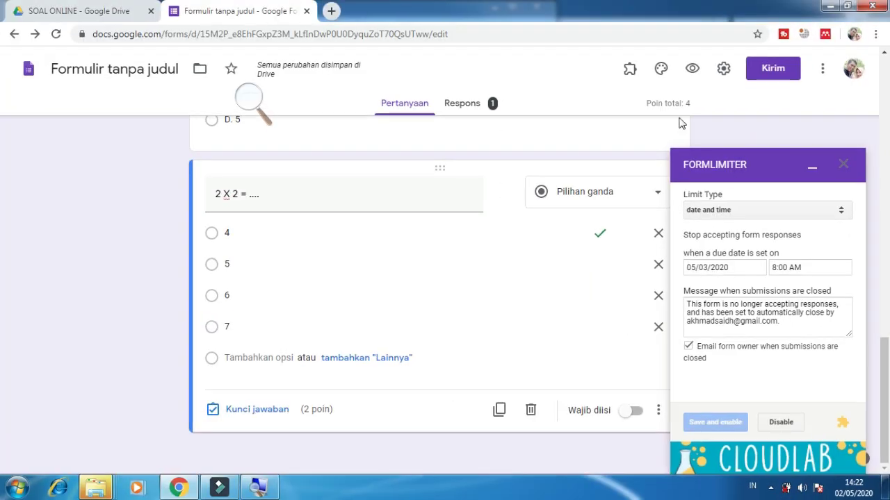
# Step: Preview the form, see it's already answered, and return to the 'Formulir tanpa judul' editor
pyautogui.click(694, 71)
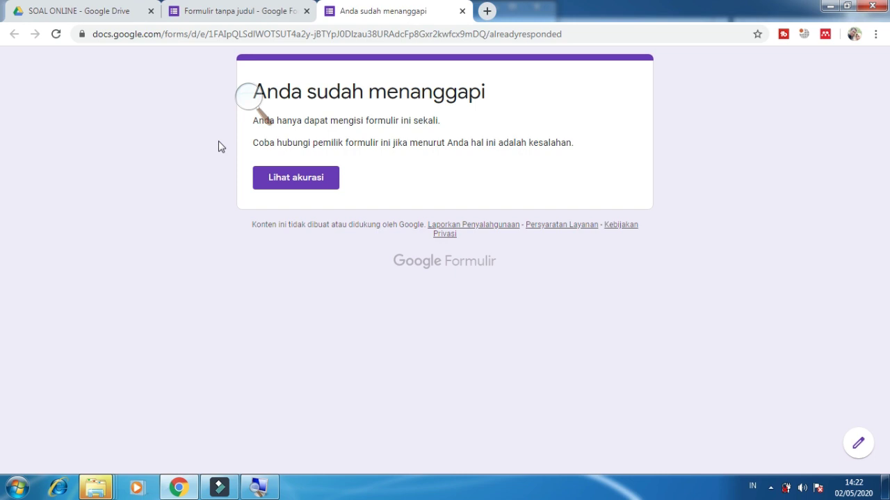
pyautogui.click(278, 10)
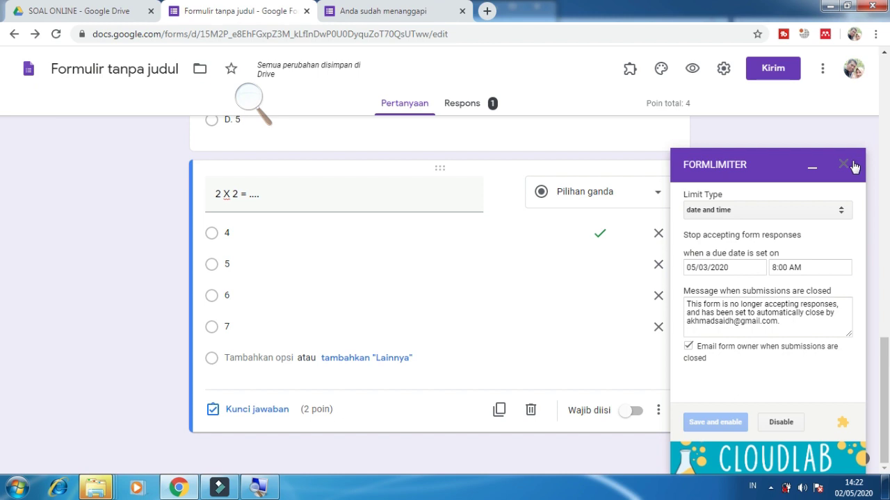
# Step: Close the formLimiter sidebar and return to the top of the PKK exam form
pyautogui.click(846, 166)
pyautogui.scroll(15, 596, 314)
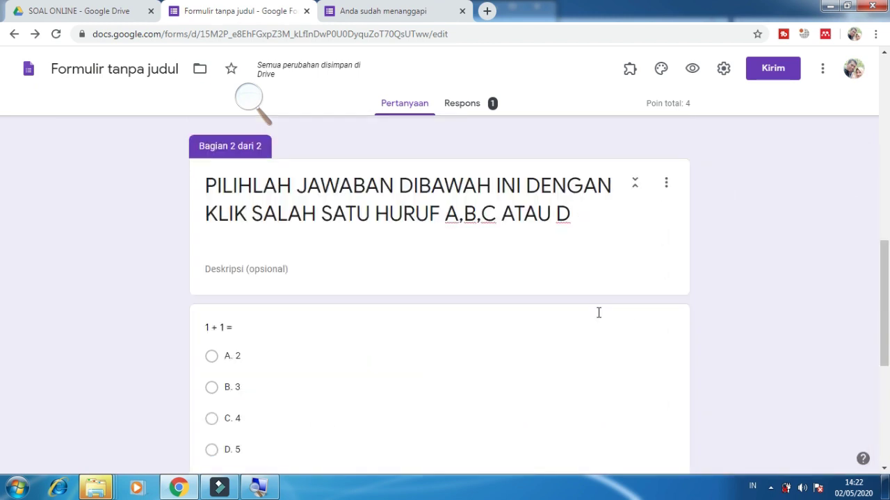
pyautogui.scroll(3, 601, 318)
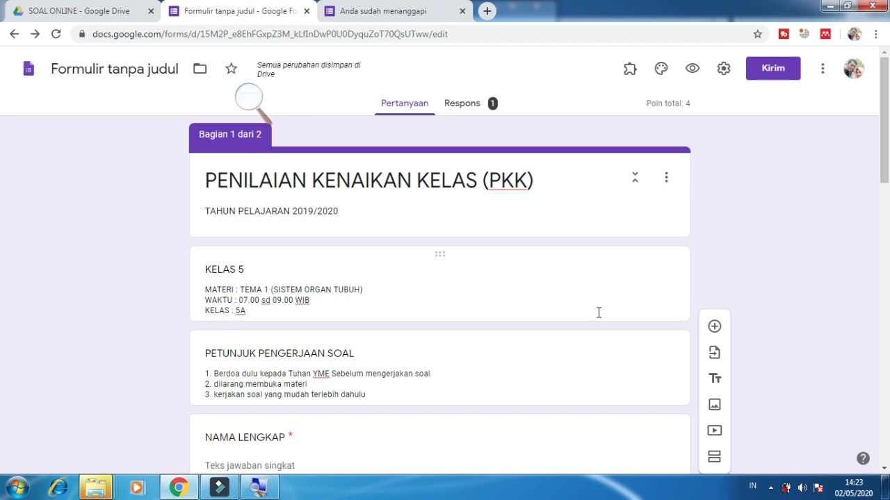
# Step: Generate the exam's shortened forms.gle link with Perpendek URL and copy it with Salin
pyautogui.click(773, 69)
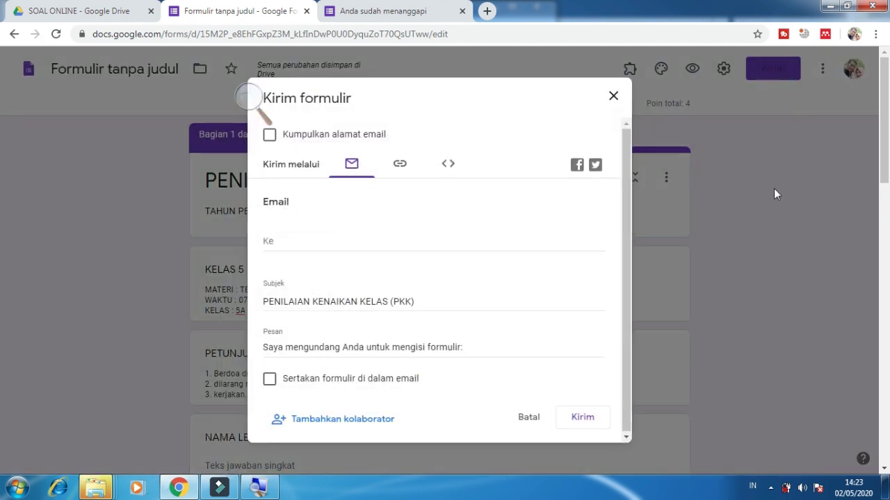
pyautogui.click(400, 167)
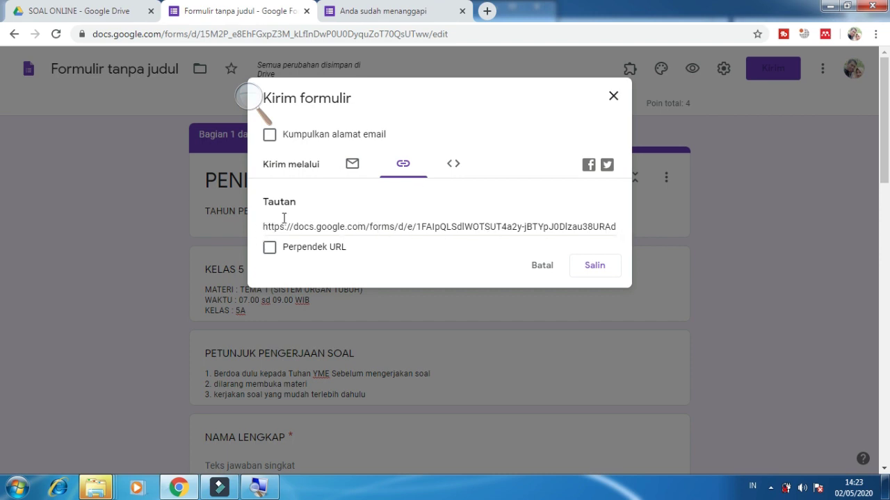
pyautogui.click(403, 166)
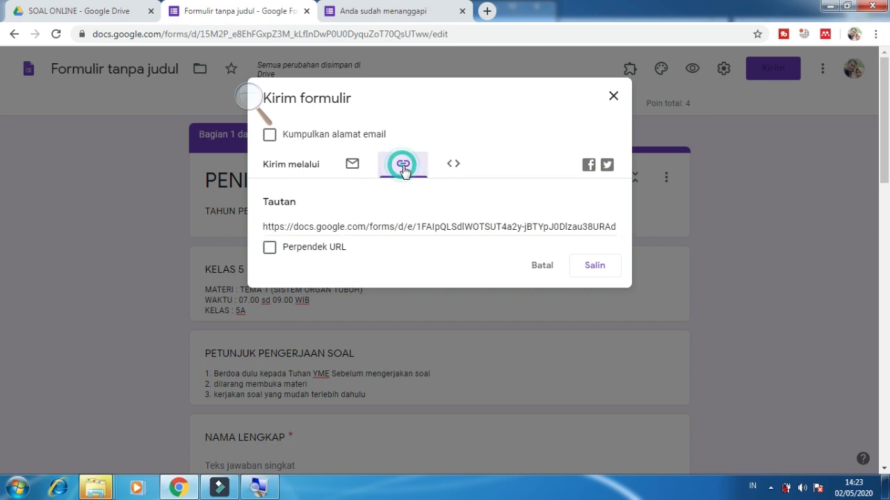
pyautogui.click(292, 248)
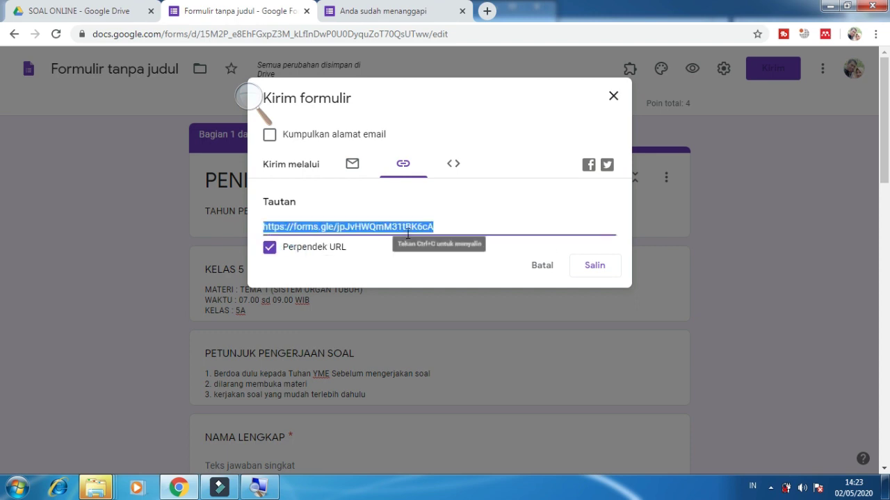
pyautogui.click(584, 270)
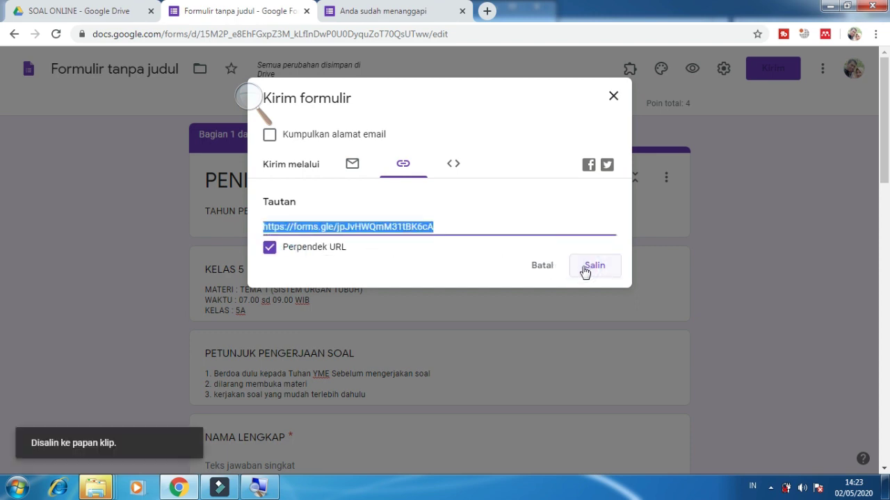